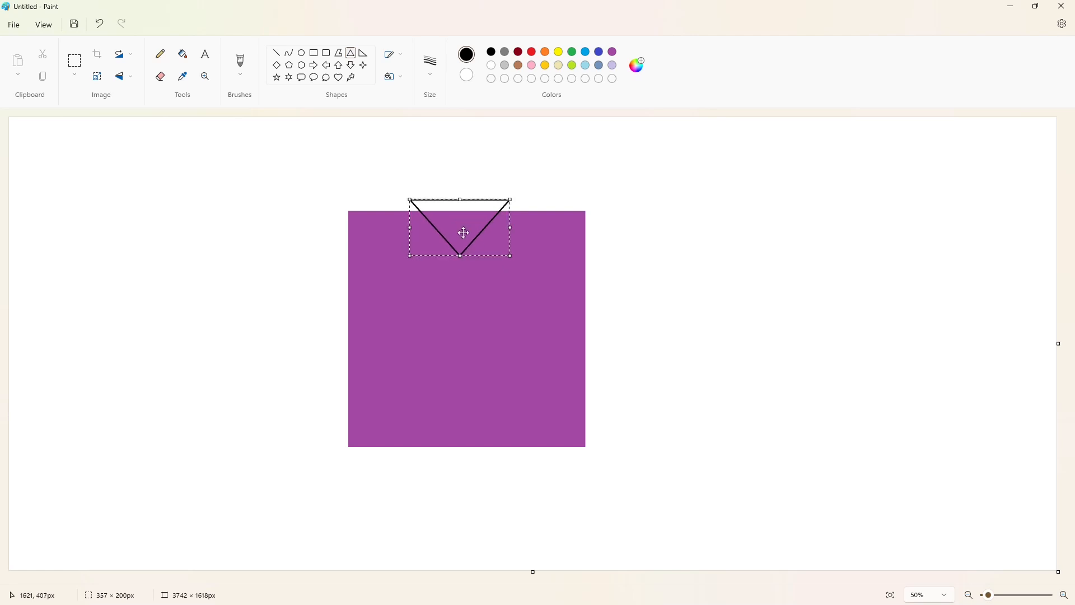
Step: Place the inverted triangle on the purple square's top edge and fill it white to cut a V notch
left_click(450, 216)
left_click(491, 66)
left_click(460, 214)
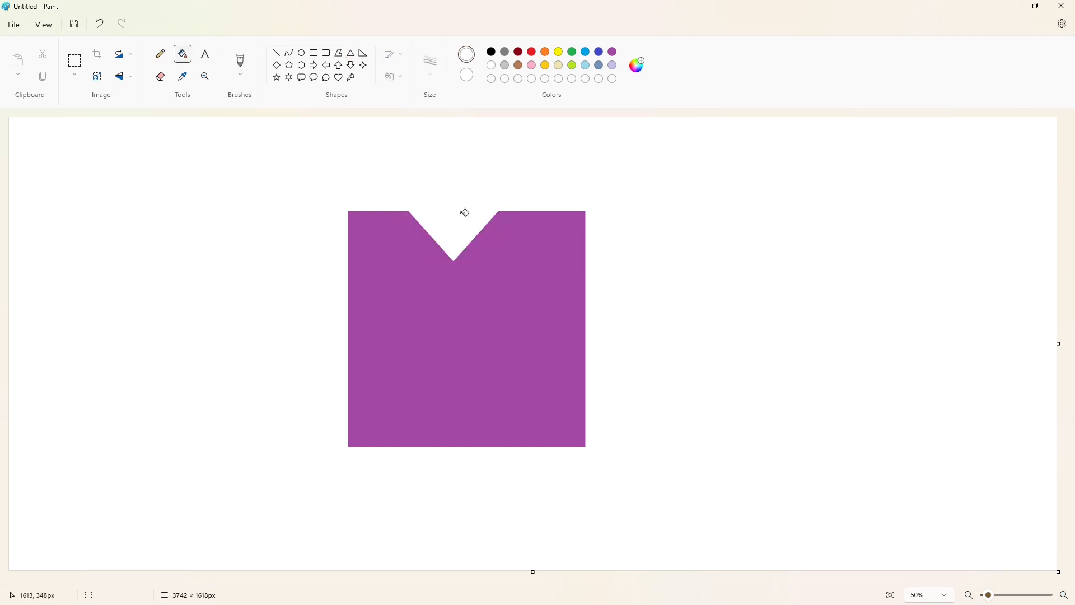
Step: Copy the left part of the notched square, including the V notch, and fill the original shape black
mouse_move(299, 183)
left_mouse_down()
mouse_move(462, 502)
mouse_move(490, 488)
left_mouse_up()
key("ctrl+c")
left_click(183, 55)
left_click(491, 54)
left_click(518, 291)
Step: Paste the copied left part as a transparent selection and flip it horizontally
left_click(1064, 595)
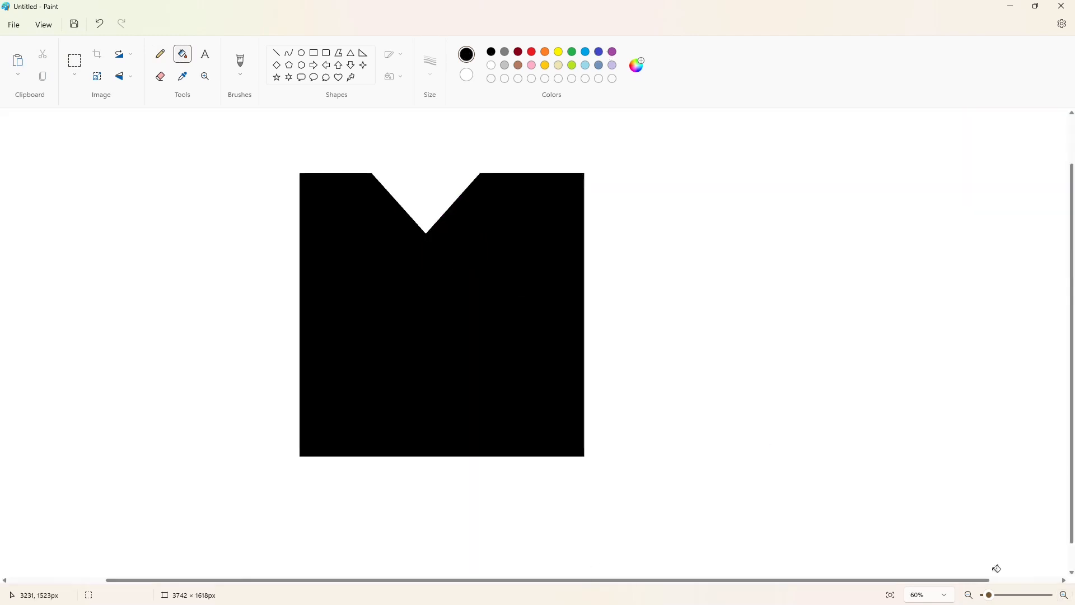
left_click(1064, 595)
scroll(841, 497, "up", 2)
key("ctrl+v")
left_click(75, 75)
left_click(86, 172)
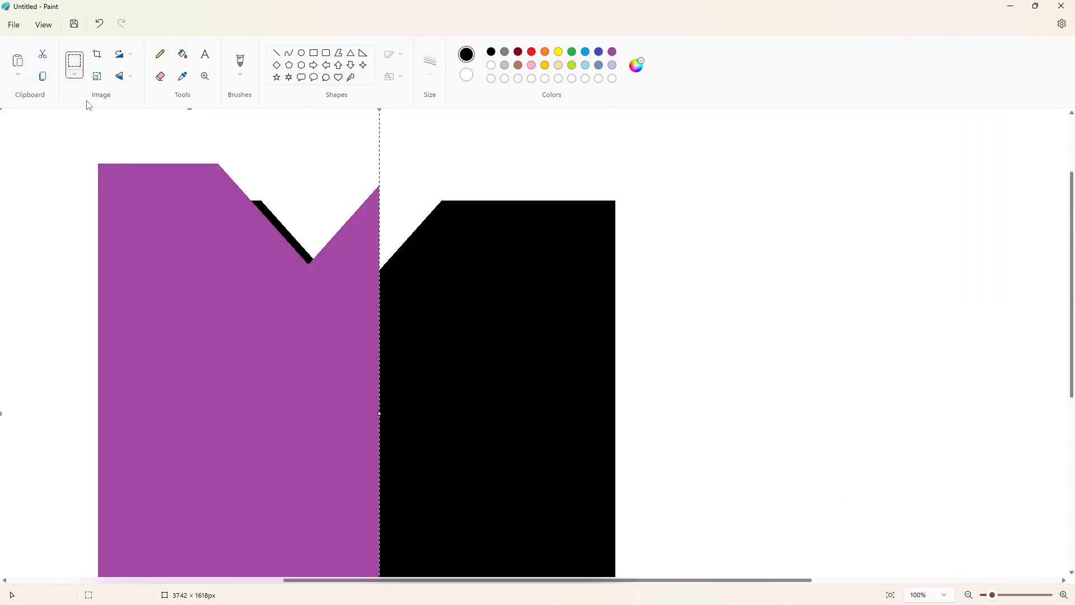
left_click(74, 74)
left_click(86, 172)
left_click(75, 75)
left_click(86, 173)
left_click(130, 77)
left_click(124, 122)
Step: Position the flipped purple piece over the black shape so that their V notches line up exactly
left_click_drag(203, 247, 471, 286)
key("Up")
key("Up")
key("Up")
key("Right")
key("Right")
left_click_drag(459, 451, 477, 450)
scroll(477, 450, "down", 1)
left_click(230, 314)
scroll(230, 313, "up", 2)
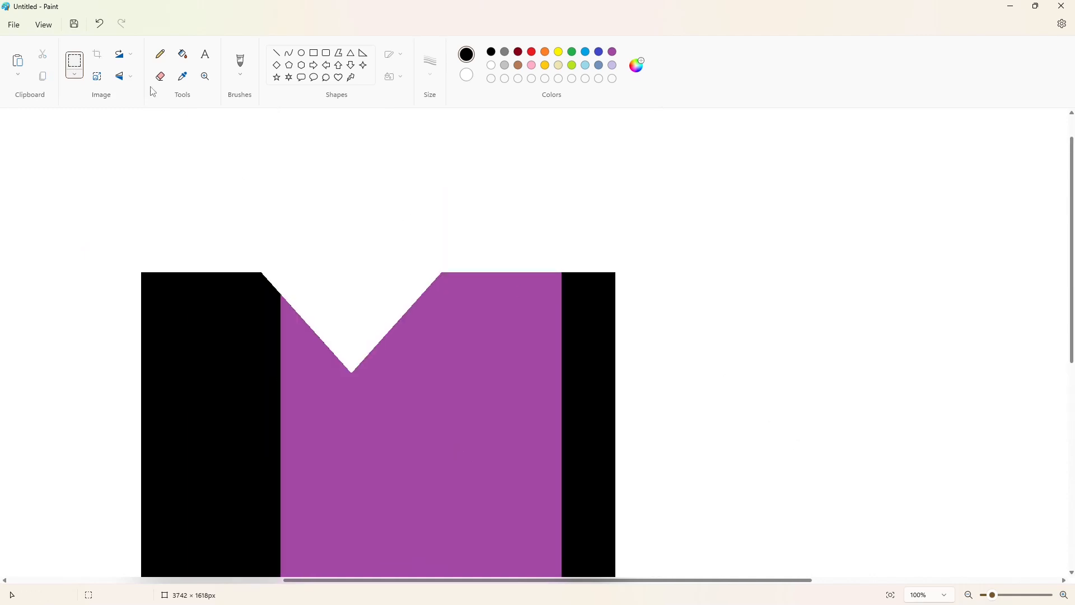
Step: Fill the surplus black strip on the right white and the black left part of the shape purple
left_click(591, 294)
left_click(612, 52)
left_click(240, 348)
scroll(616, 414, "down", 4)
scroll(639, 416, "up", 3)
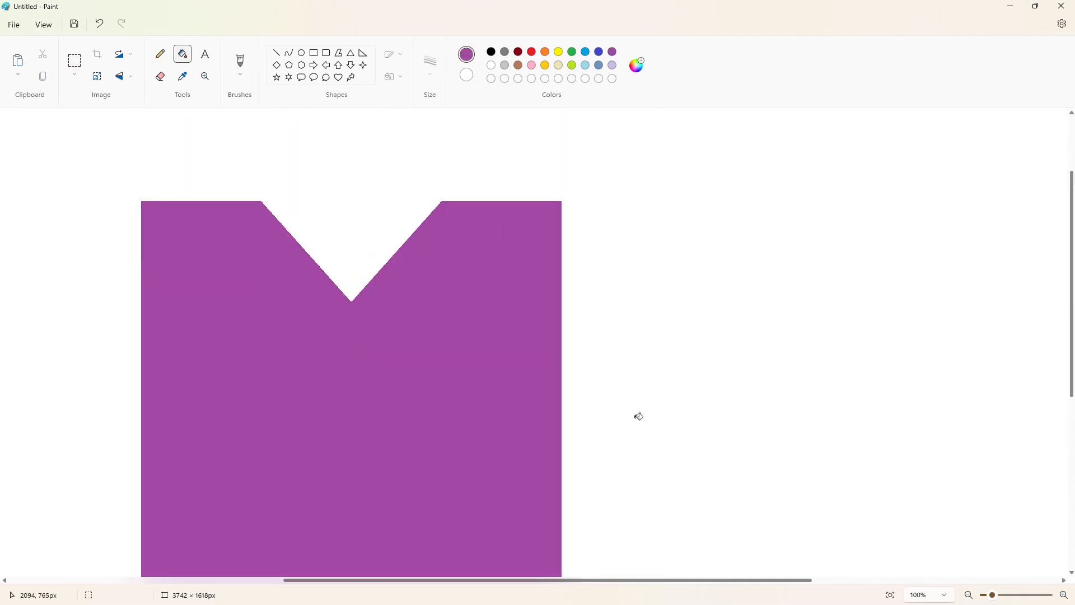
Step: Copy the upper strip of the shape with its V notch and fill the original shape black
left_click(74, 63)
left_click_drag(83, 156, 617, 316)
key("Escape")
left_click(492, 52)
left_click(493, 291)
scroll(663, 360, "down", 1)
Step: Paste the notched strip, try to rotate it left 90° and move it over the right edge, and undo this
key("ctrl+v")
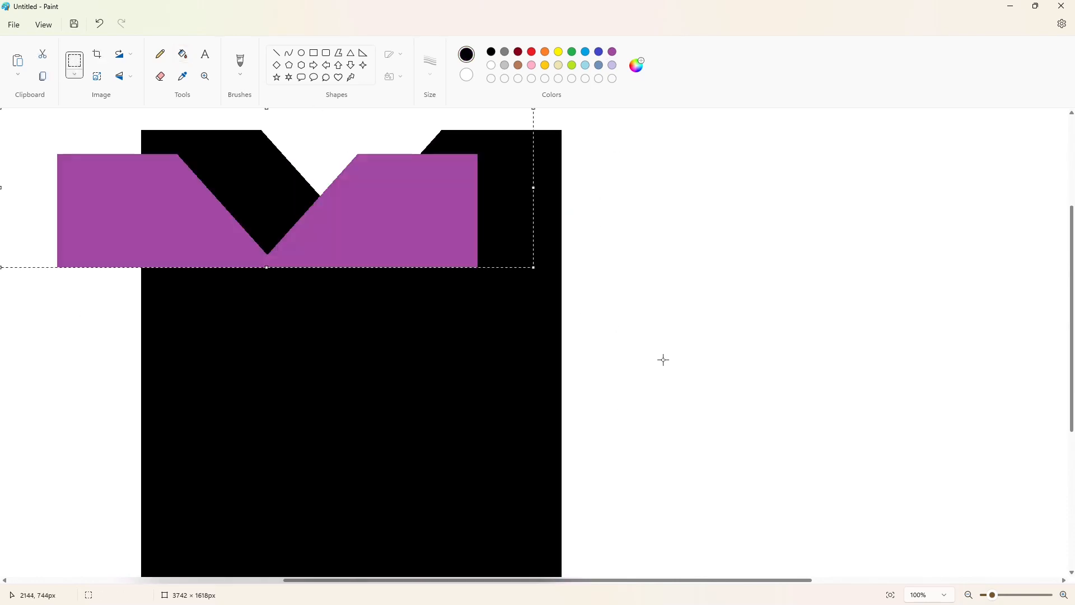
left_click(121, 54)
left_click(129, 94)
left_click_drag(267, 267, 266, 269)
left_click_drag(304, 214, 559, 341)
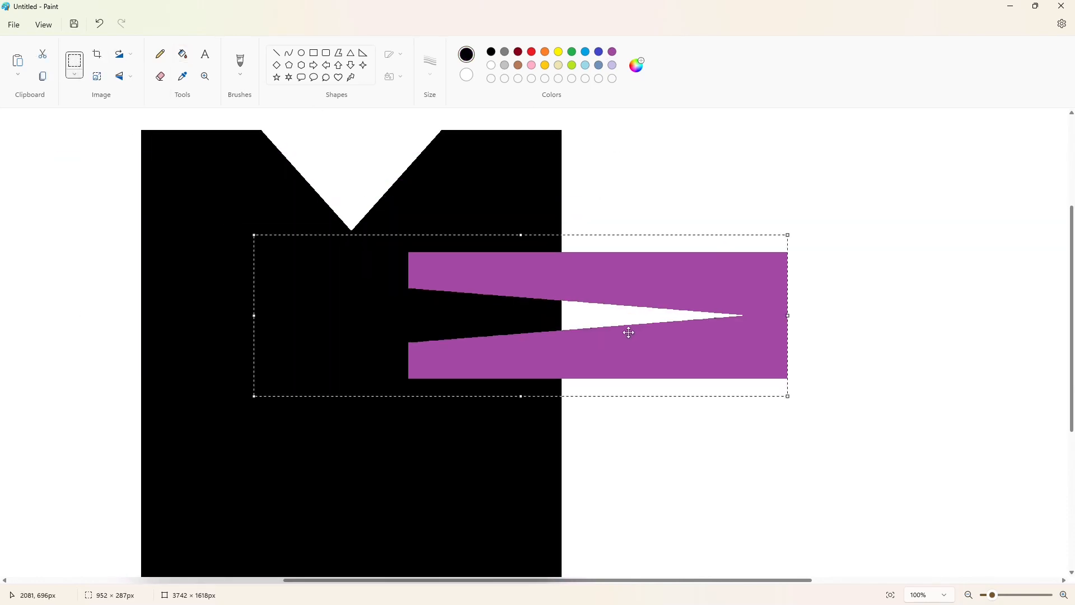
key("ctrl+z")
Step: Paste the strip again, try rotating it left 90° and stretching it taller beside the shape, and undo the attempt
key("ctrl+v")
left_click(120, 76)
left_click(122, 55)
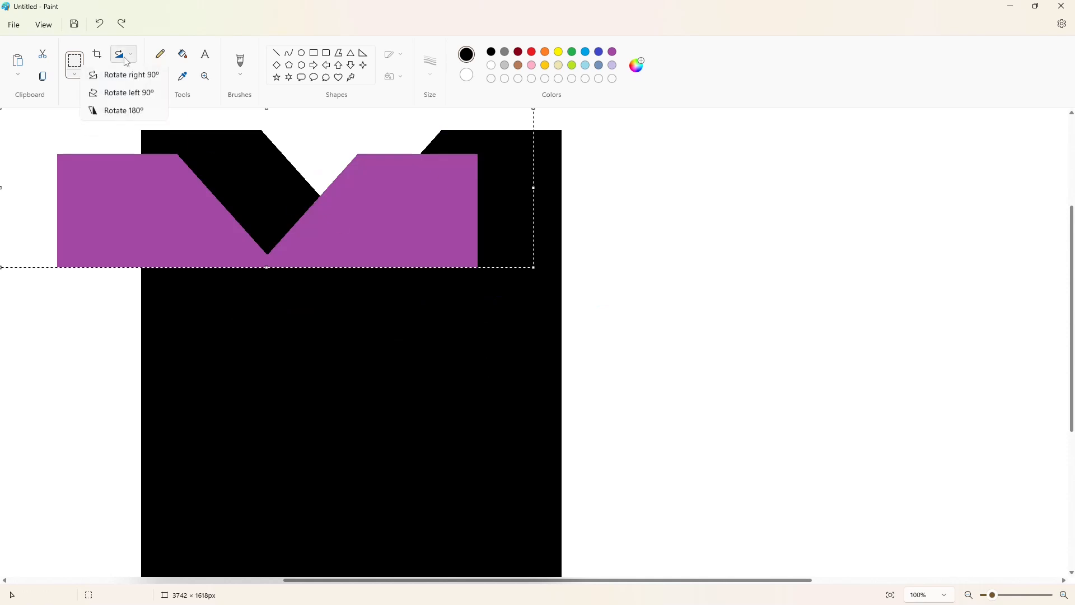
left_click(115, 98)
scroll(370, 307, "up", 3)
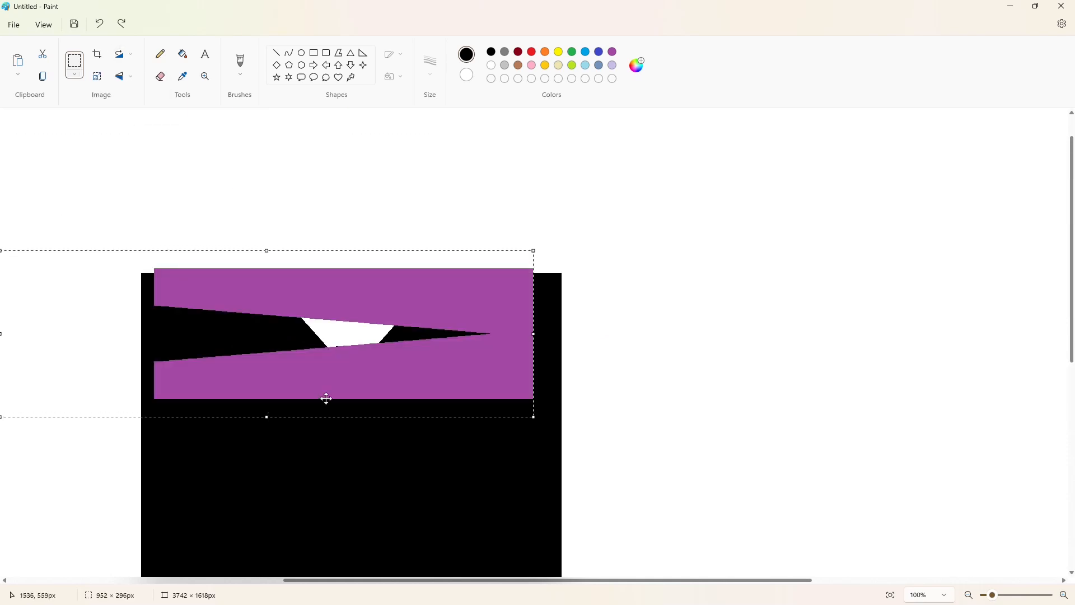
left_click_drag(395, 382, 770, 369)
left_click_drag(643, 403, 645, 551)
left_click_drag(643, 235, 672, 104)
left_click_drag(743, 364, 794, 406)
key("ctrl+z")
scroll(681, 485, "left", 2)
scroll(682, 485, "down", 3)
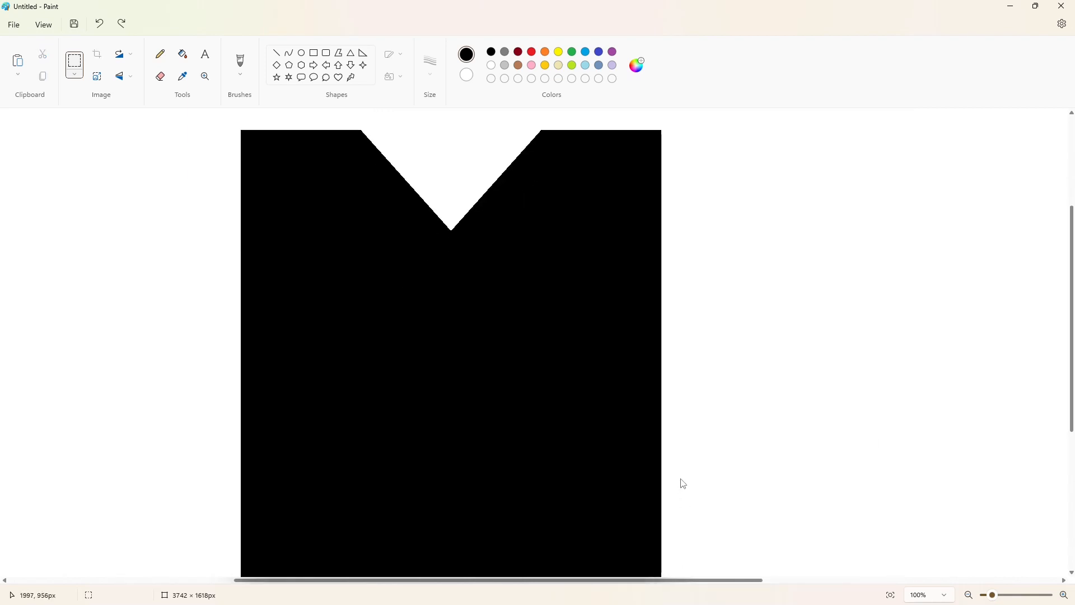
Step: Draw a purple outlined triangle of about 176 × 163 px over the top notch and flip it vertically
scroll(683, 483, "up", 2)
left_click(351, 54)
left_click(613, 52)
left_click_drag(374, 166, 472, 257)
left_click(125, 76)
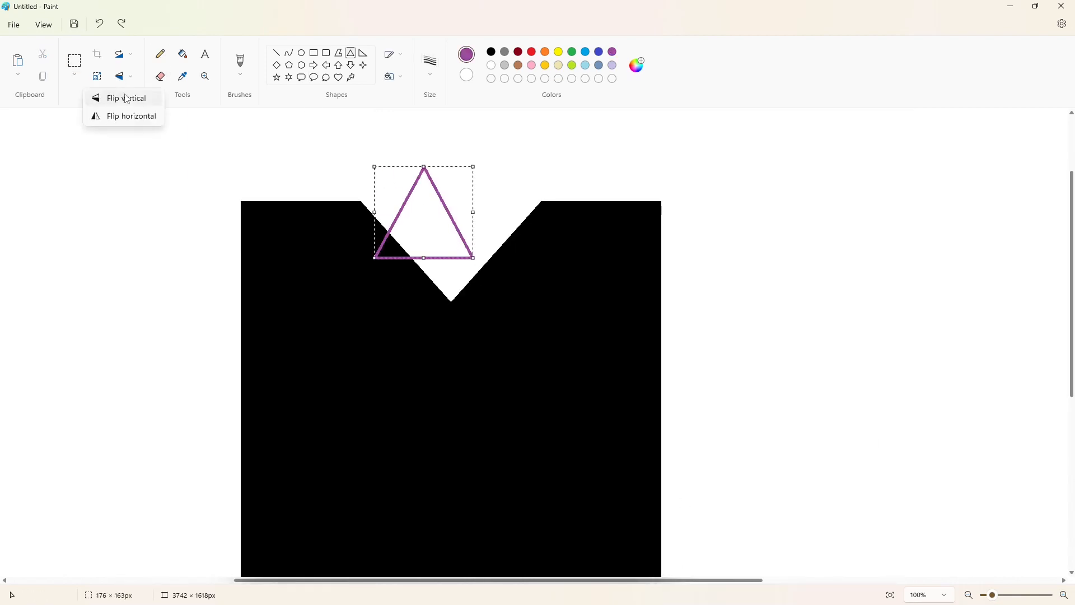
left_click(120, 96)
Step: Move and stretch the inverted triangle to match the V notch, about 320 × 180 px
left_click_drag(430, 226, 460, 266)
left_click_drag(453, 208, 451, 200)
left_click_drag(403, 254, 361, 250)
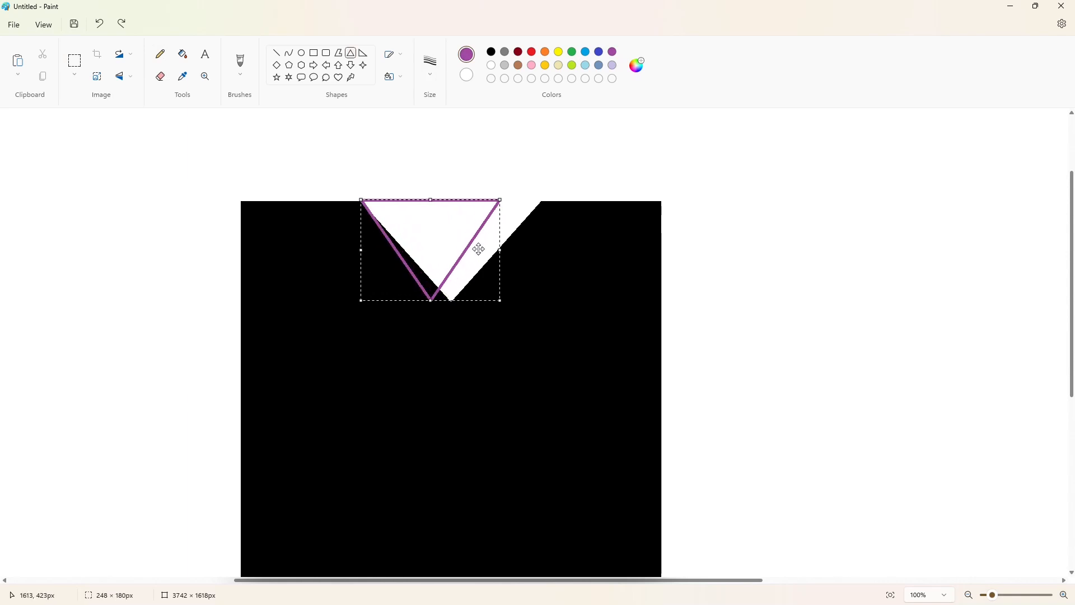
left_click_drag(502, 254, 541, 253)
Step: Rotate the triangle right 90° and flip it horizontally so it points right
left_click(123, 55)
left_click(112, 78)
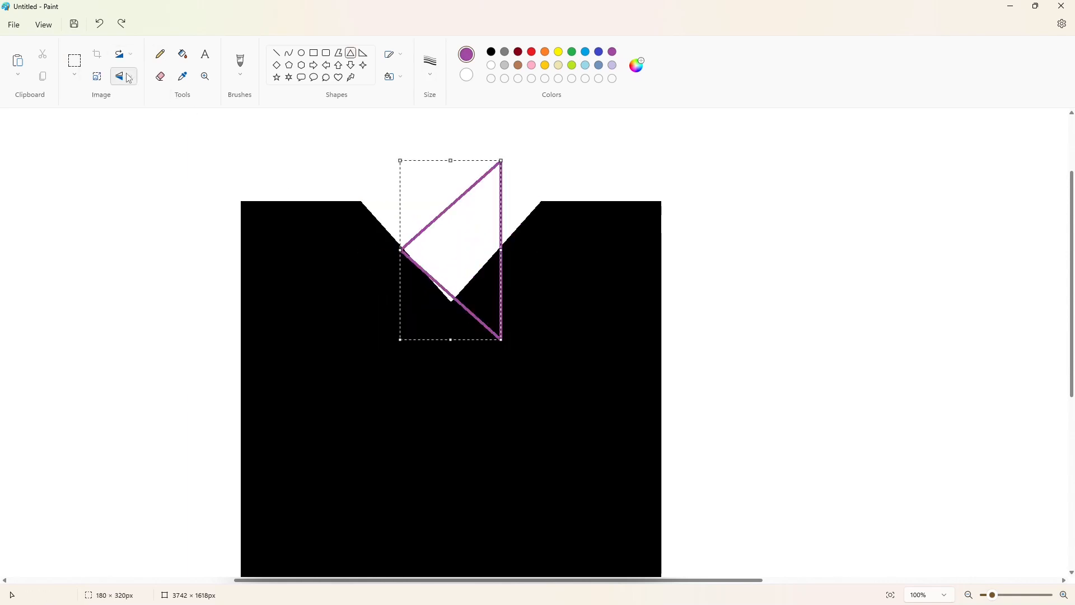
left_click(124, 76)
left_click(129, 115)
Step: Place the right-pointing triangle on the black shape's left edge, about halfway down
left_click_drag(444, 272, 301, 411)
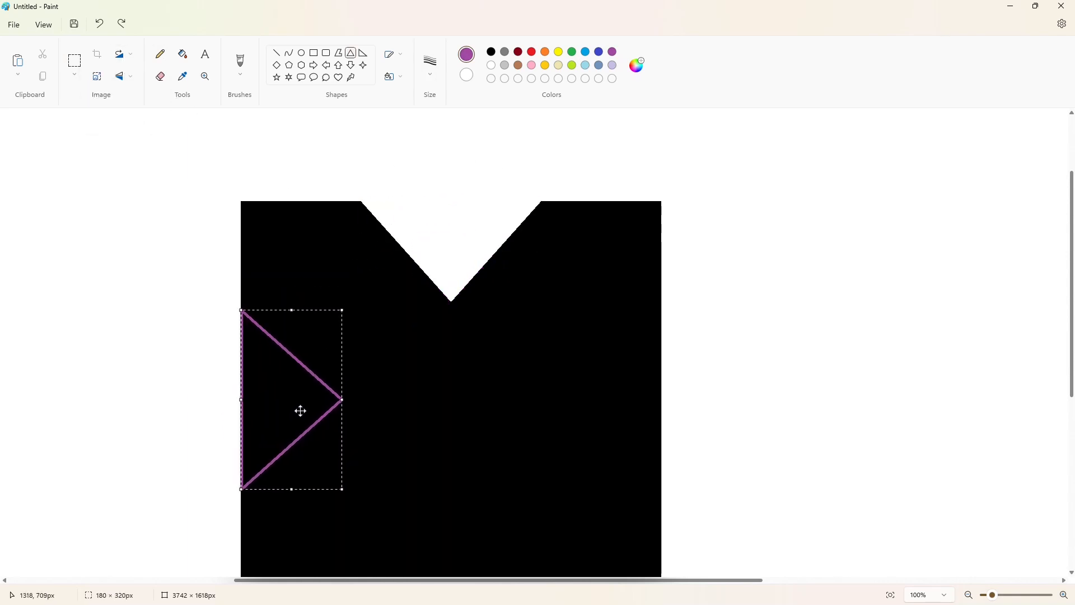
key("Down")
key("Down")
key("Down")
key("Down")
key("Down")
key("Down")
key("Down")
key("Left")
key("Left")
left_click(421, 392)
scroll(422, 393, "down", 1)
Step: Fill the left-edge triangle and its outline white to cut the side notch
left_click(183, 55)
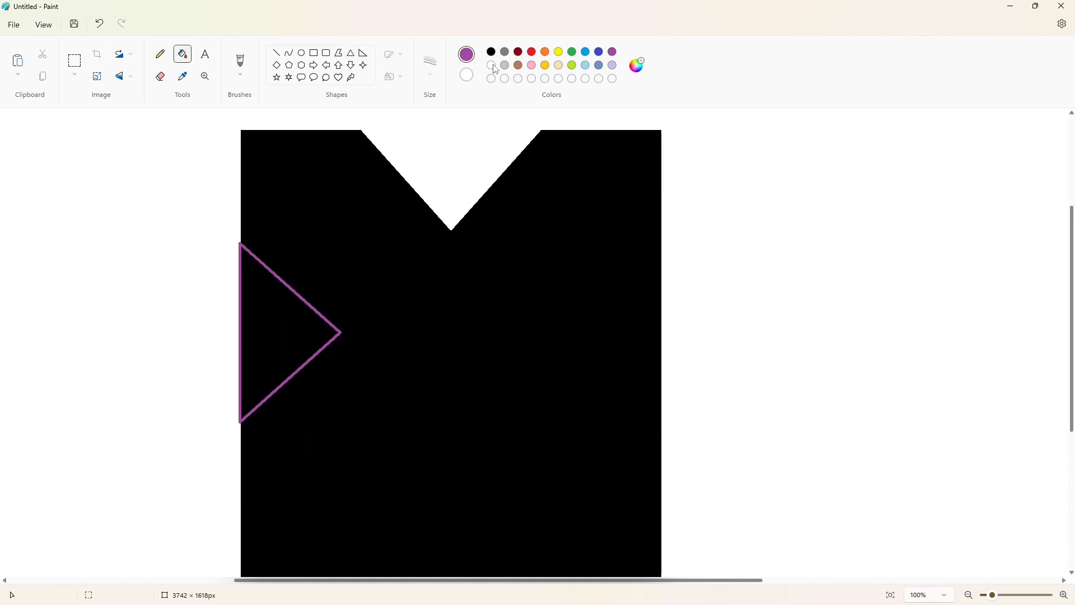
left_click(492, 65)
left_click(286, 336)
left_click(297, 372)
scroll(896, 438, "up", 1)
scroll(896, 439, "up", 2)
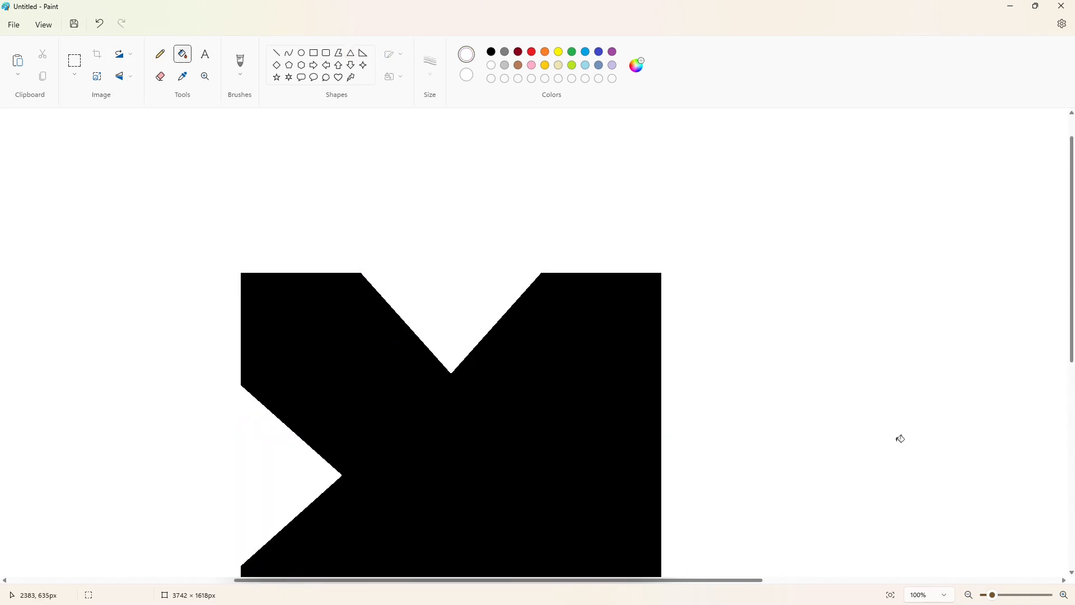
Step: Fill the shape purple, copy its left strip with the side notch, and return the original to black
scroll(898, 439, "down", 2)
left_click(612, 52)
left_click(559, 326)
left_click(74, 61)
scroll(209, 331, "up", 1)
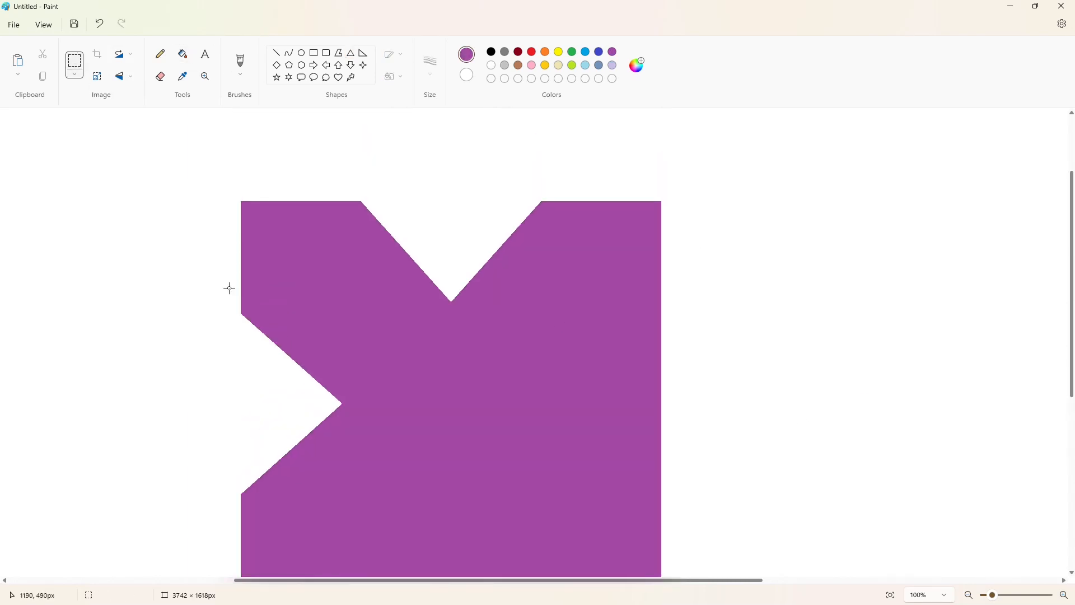
scroll(199, 251, "down", 1)
left_click_drag(210, 121, 345, 572)
left_click(511, 494)
left_click(495, 51)
key("ctrl+z")
Step: Paste the notched strip, flip it horizontally and align it with the shape's right edge
key("ctrl+v")
left_click(124, 76)
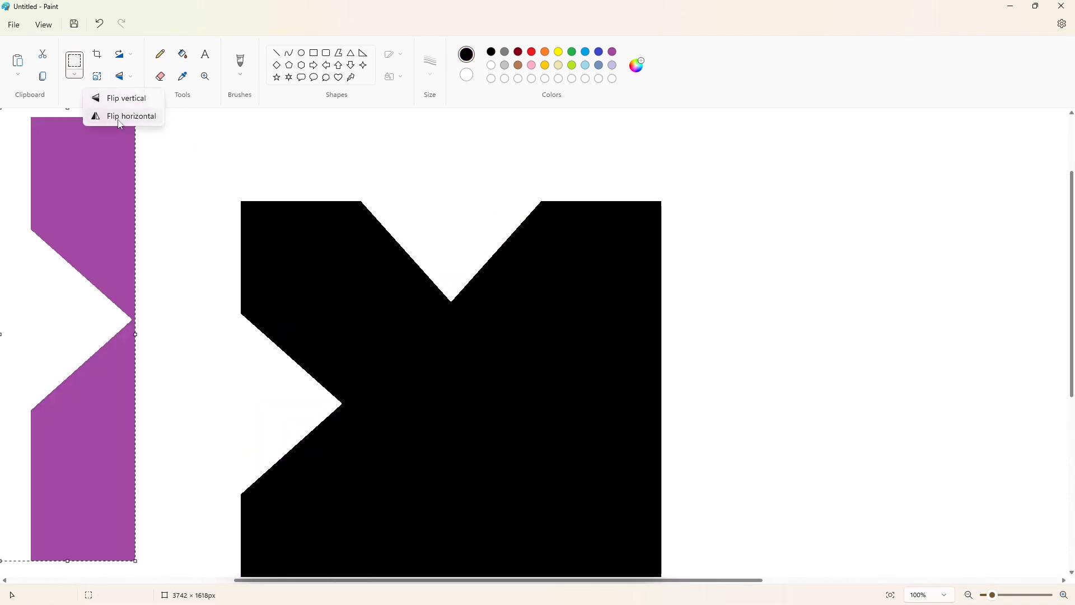
left_click(95, 114)
left_click_drag(68, 336, 624, 418)
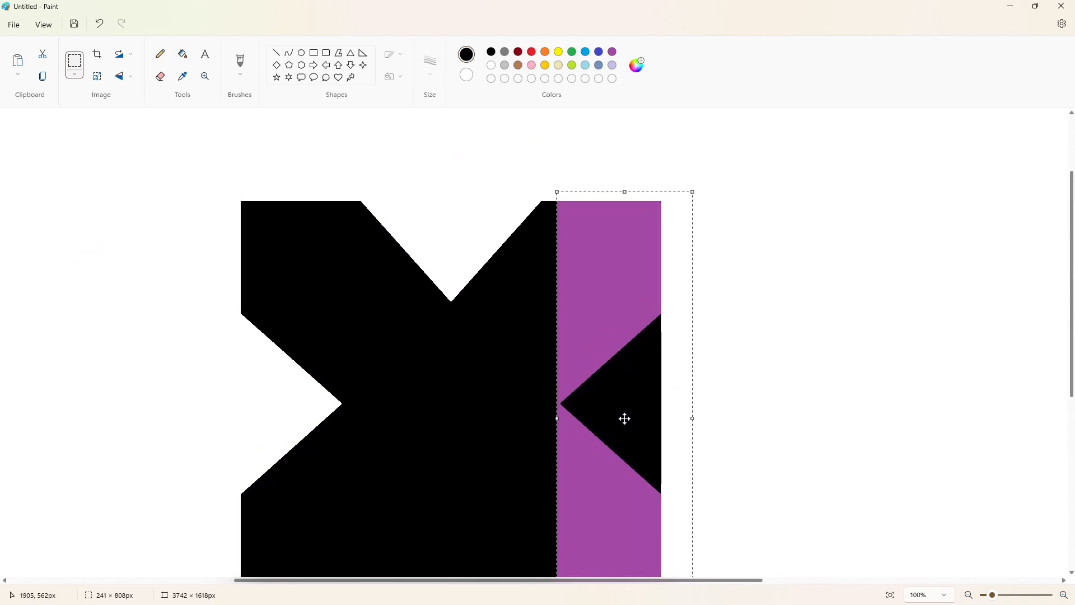
Step: Fill the black triangle on the right edge white and the purple strip around it black
left_click(183, 54)
left_click(492, 65)
left_click(491, 52)
left_click(616, 364)
scroll(703, 408, "down", 1)
scroll(704, 409, "up", 1)
Step: Copy the upper half of the black shape with its three notches and fill the original purple
left_click(75, 60)
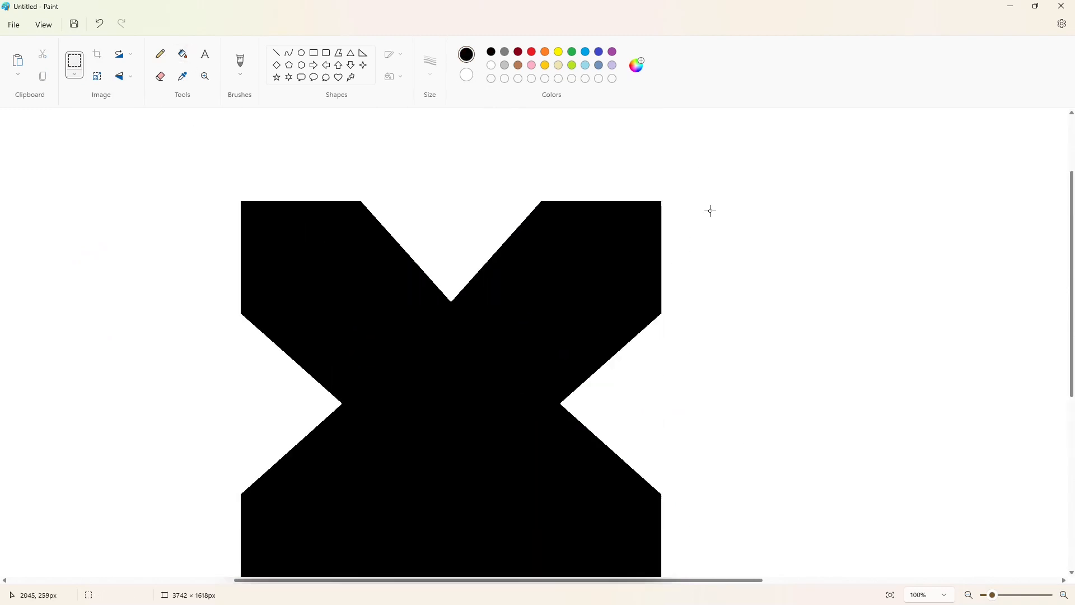
left_click_drag(709, 168, 188, 408)
key("ctrl+c")
left_click(183, 53)
left_click(613, 52)
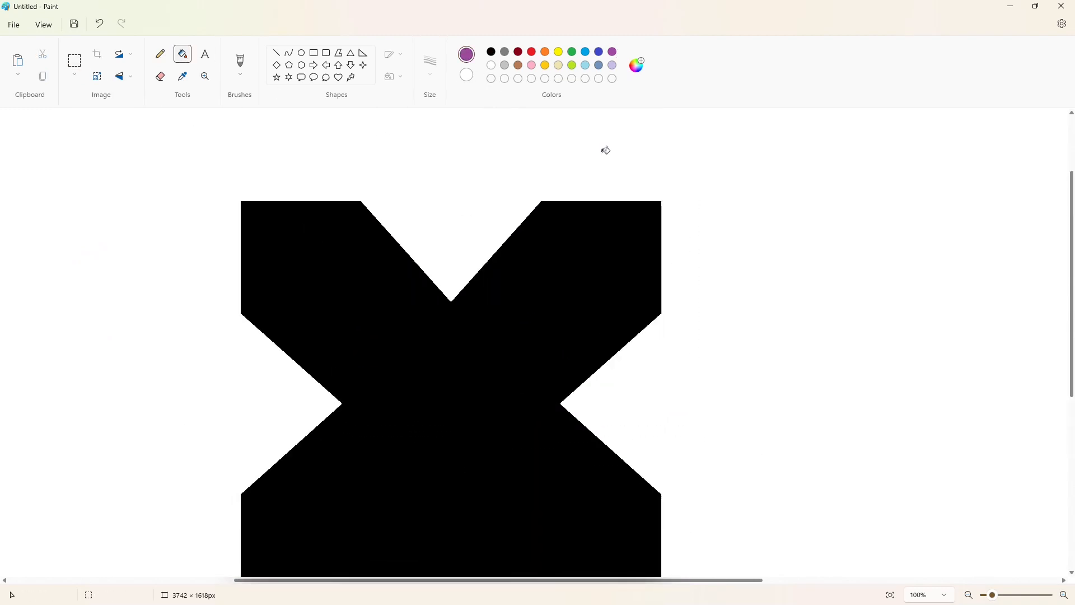
left_click(594, 252)
Step: Paste the upper half, flip it vertically and align it with the side notches of the purple shape
scroll(592, 256, "down", 2)
key("ctrl+v")
left_click(125, 76)
left_click(129, 117)
left_click_drag(257, 229, 447, 376)
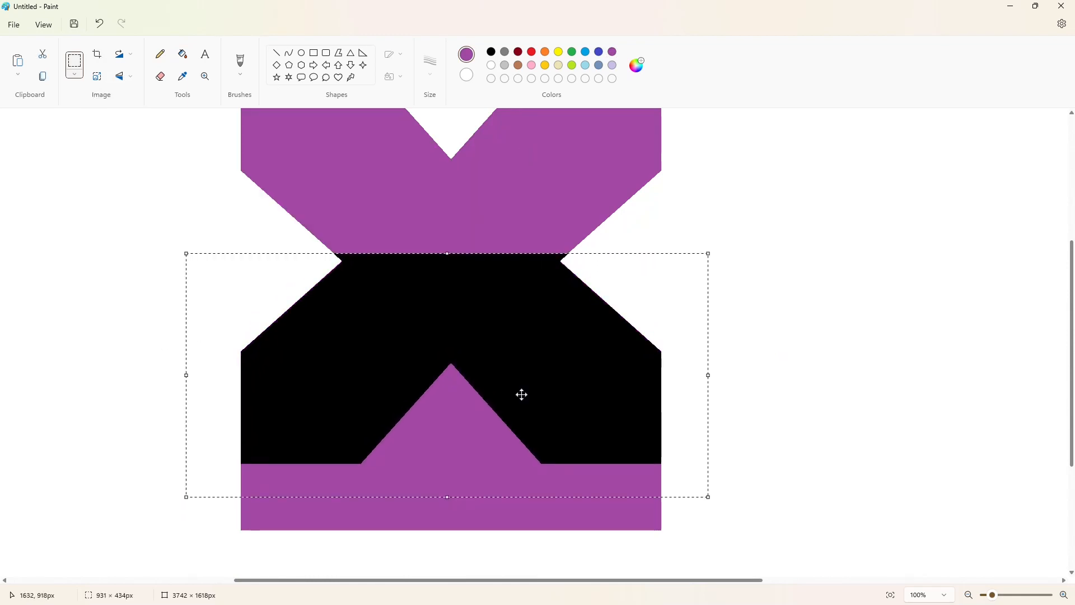
Step: Fill the purple area below the flipped half white and the upper purple part black to complete the X
left_click(182, 54)
left_click(491, 66)
left_click(457, 426)
left_click(492, 54)
left_click(451, 185)
scroll(948, 525, "down", 3)
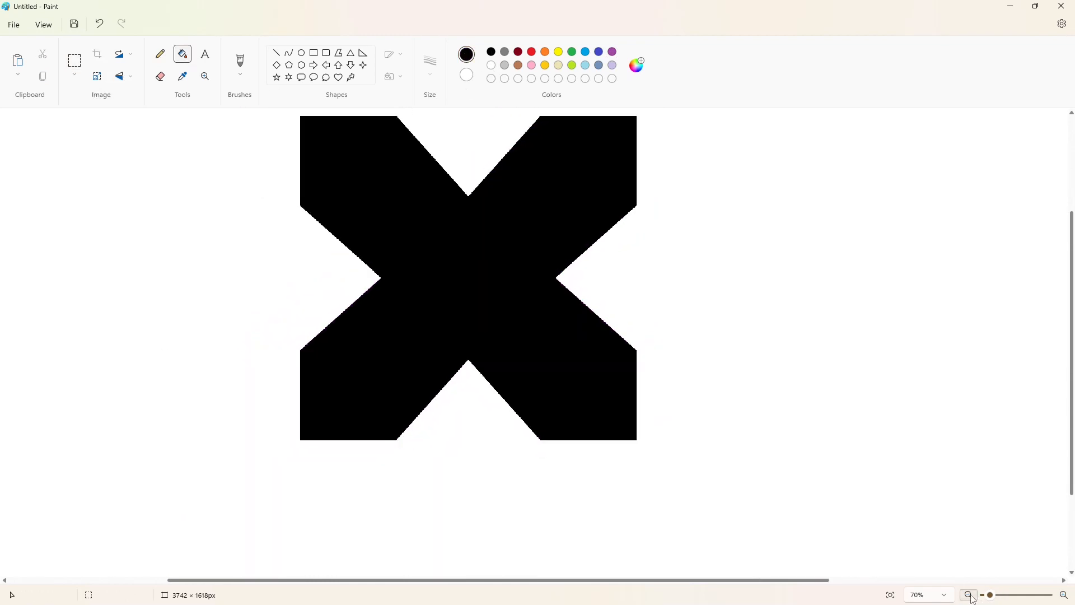
Step: Copy the whole black X and paste the duplicate to the right of the original
left_click_drag(229, 162, 702, 510)
key("ctrl+c")
left_click(860, 508)
double_click(1064, 595)
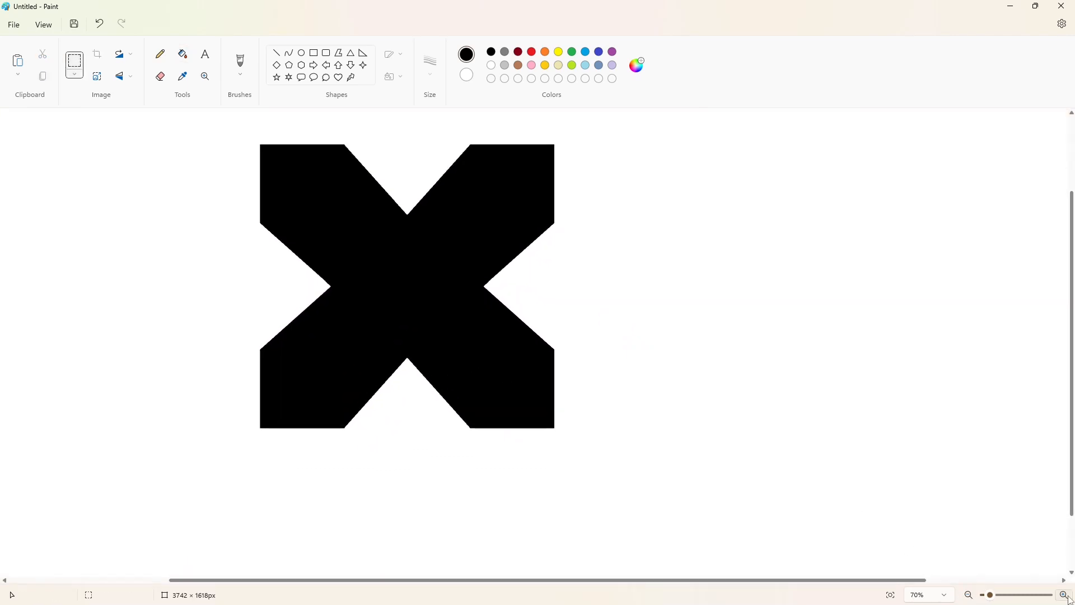
triple_click(1064, 594)
left_click_drag(785, 579, 857, 579)
key("ctrl+v")
left_click_drag(402, 443, 583, 365)
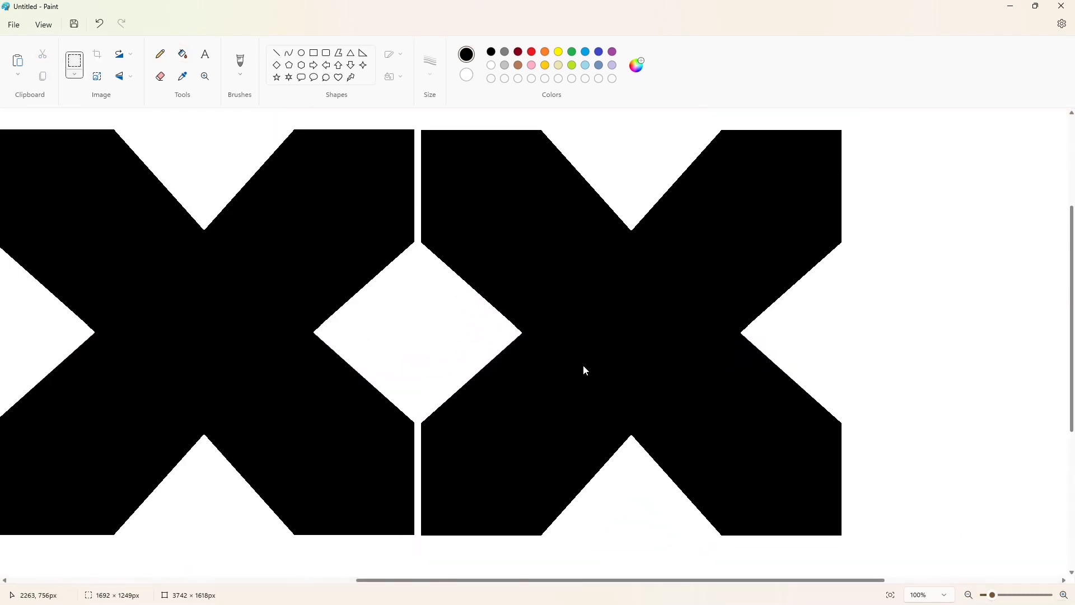
Step: Nudge the duplicate X level with the original, leaving a narrow white gap between them
left_click_drag(656, 380, 661, 378)
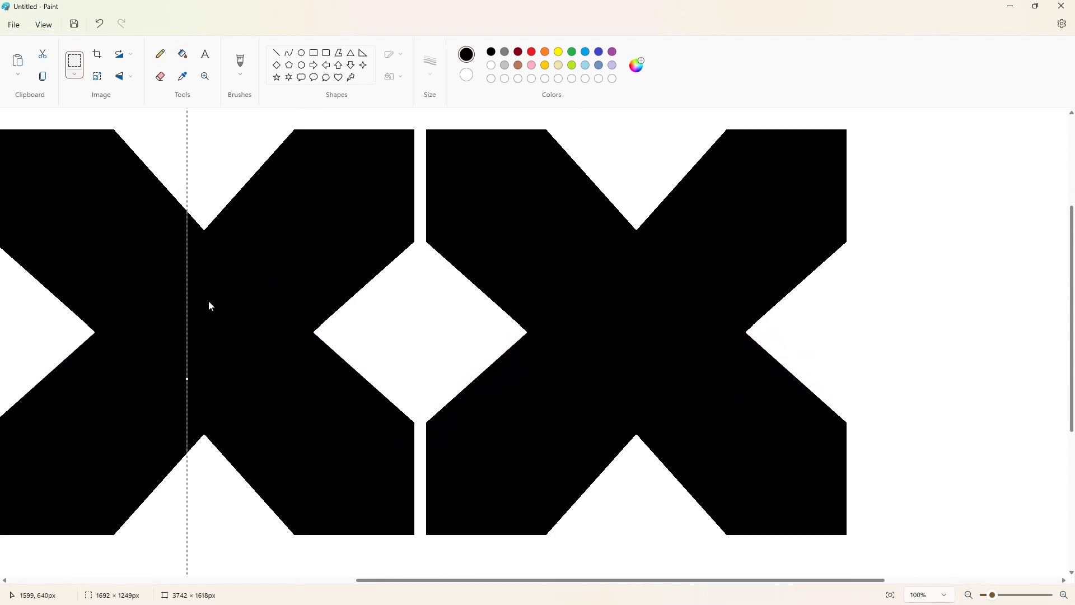
left_click_drag(209, 301, 211, 314)
mouse_move(665, 392)
left_mouse_down()
mouse_move(630, 378)
mouse_move(662, 378)
left_mouse_up()
left_click(397, 129)
Step: Draw straight black lines across the left, top, right and bottom notch openings of the second X
scroll(397, 128, "up", 2)
left_click(276, 52)
scroll(440, 236, "down", 2)
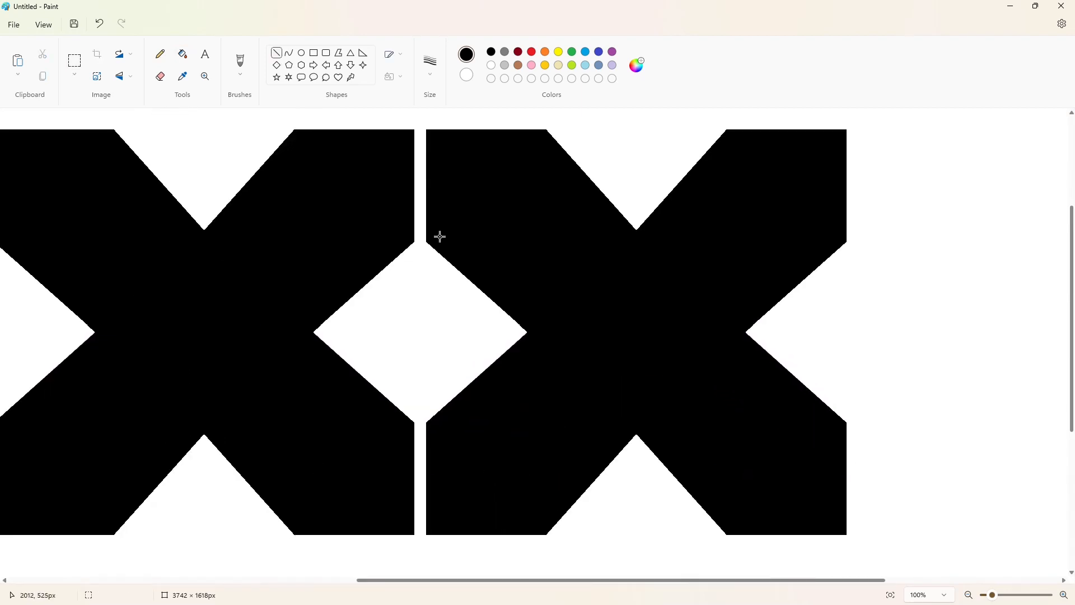
left_click_drag(431, 353, 430, 422)
scroll(566, 220, "up", 1)
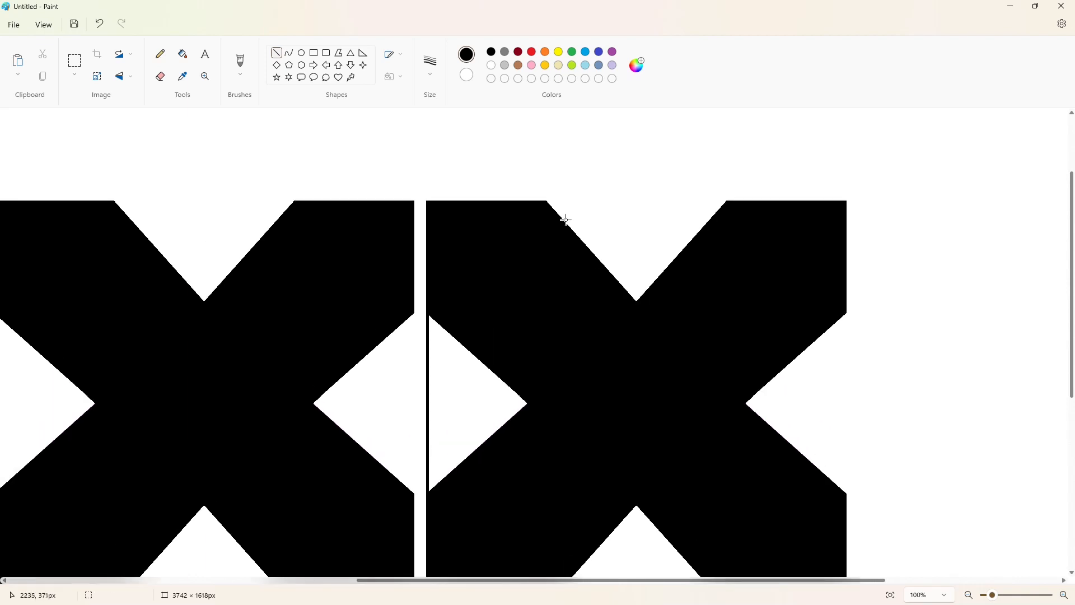
left_click_drag(572, 205, 727, 205)
left_click(748, 205)
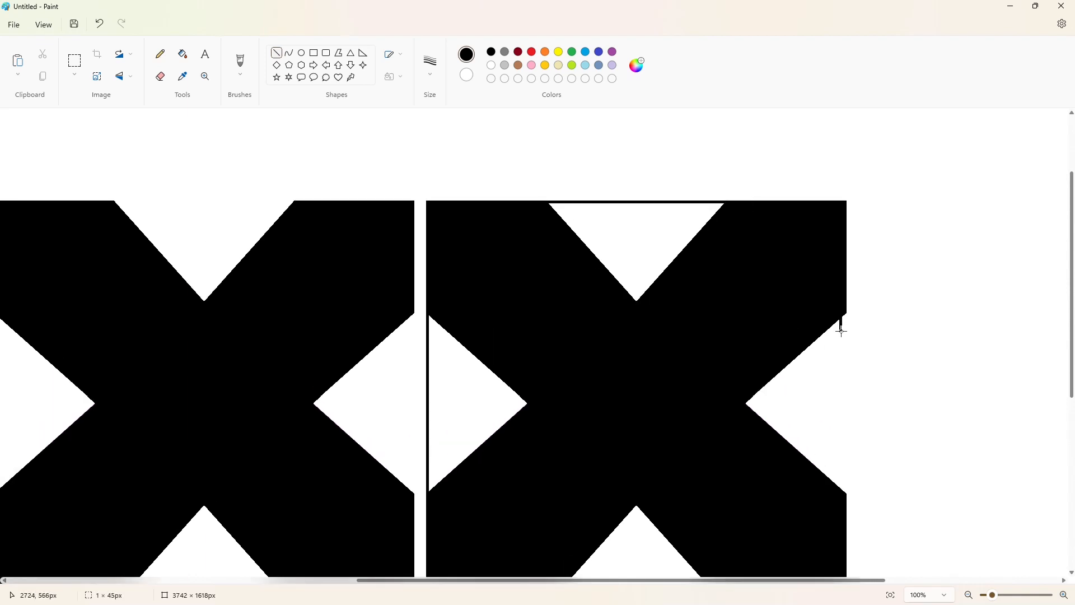
mouse_move(842, 330)
left_mouse_down()
mouse_move(840, 504)
mouse_move(844, 492)
left_mouse_up()
scroll(900, 502, "down", 2)
left_click_drag(549, 458, 727, 460)
Step: Fill the four enclosed notches of the second X black and choose purple as the fill colour
left_click(462, 268)
left_click(635, 423)
left_click(795, 278)
scroll(784, 275, "up", 2)
left_click(639, 236)
left_click(612, 52)
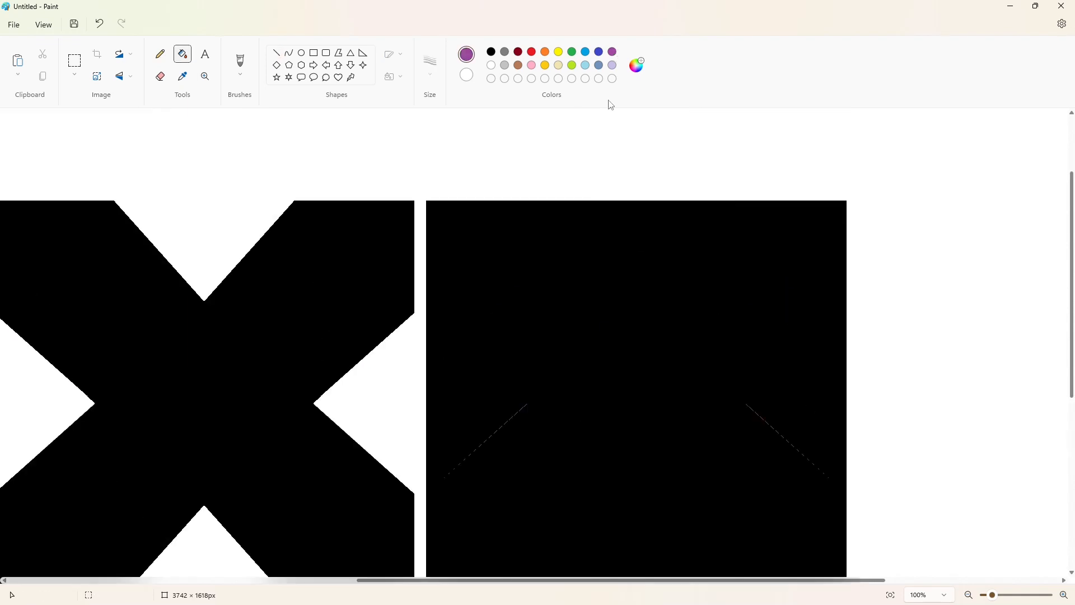
Step: Refill the square beside the X with purple and black to clear its faint diagonal seams, leaving it solid black
left_click(552, 241)
left_click(491, 52)
left_click(612, 52)
left_click(545, 125)
left_click(492, 66)
left_click(429, 368)
Step: Select and copy an area about 242 × 259 px covering the left edge of the X's top notch
left_click_drag(455, 582, 351, 581)
left_click(277, 53)
left_click(81, 60)
left_click_drag(284, 187, 421, 333)
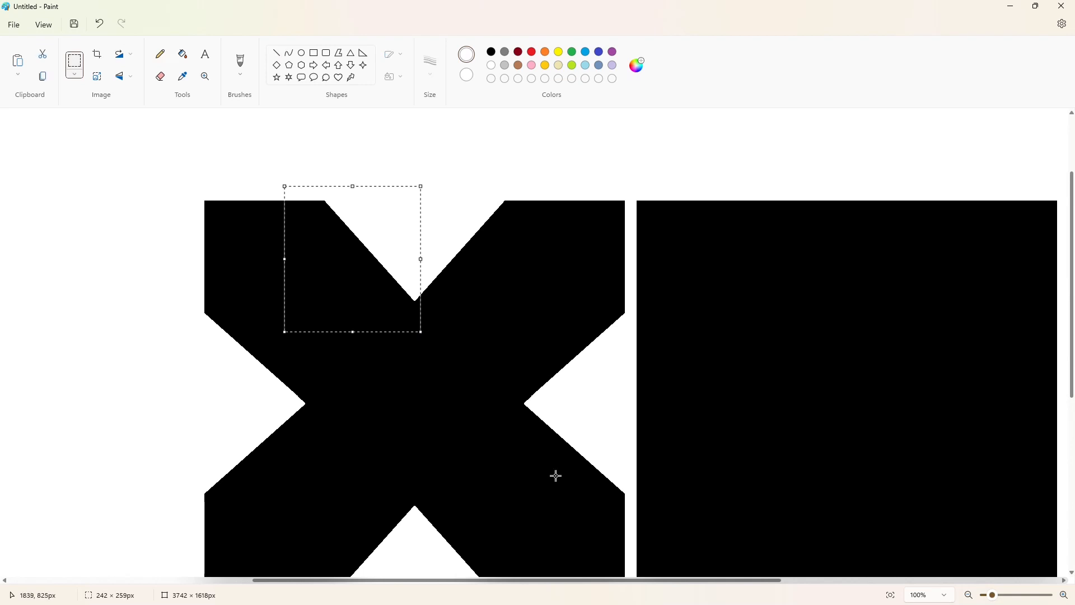
key("ctrl+c")
Step: Fill the square purple, paste the copied notch piece over its upper-right corner, and fill the leftover purple outside the bevel white
scroll(556, 475, "right", 6)
left_click(612, 52)
left_click(182, 54)
left_click(478, 372)
key("ctrl+v")
left_click_drag(67, 184, 581, 257)
left_click(717, 257)
left_click(492, 66)
left_click(613, 235)
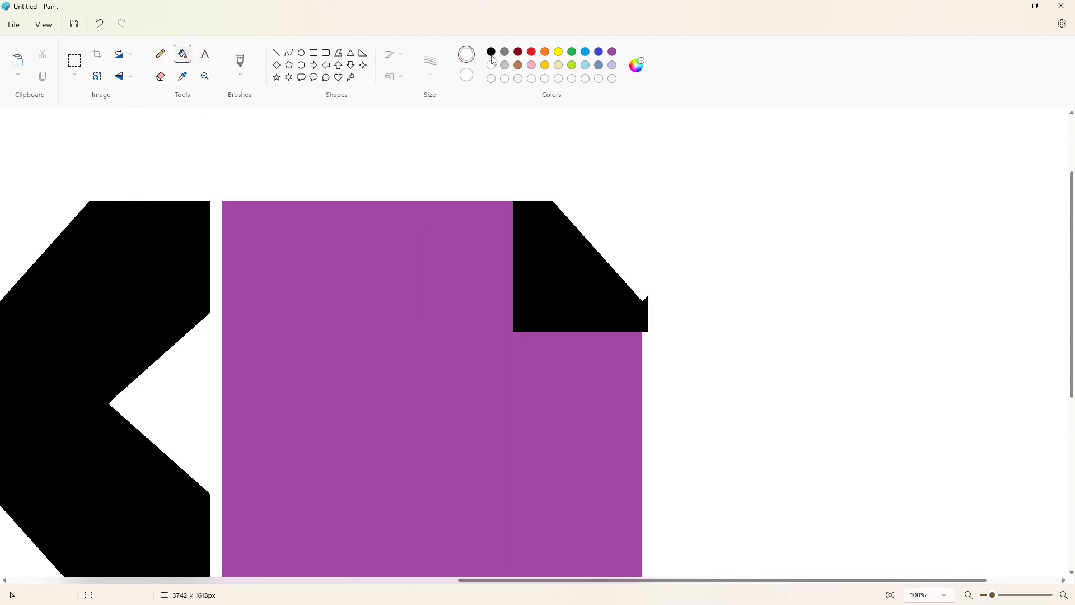
Step: Fill the bevelled square black and clear the stray black sliver beside its upper-right corner
left_click(491, 54)
left_click(465, 280)
left_click(491, 65)
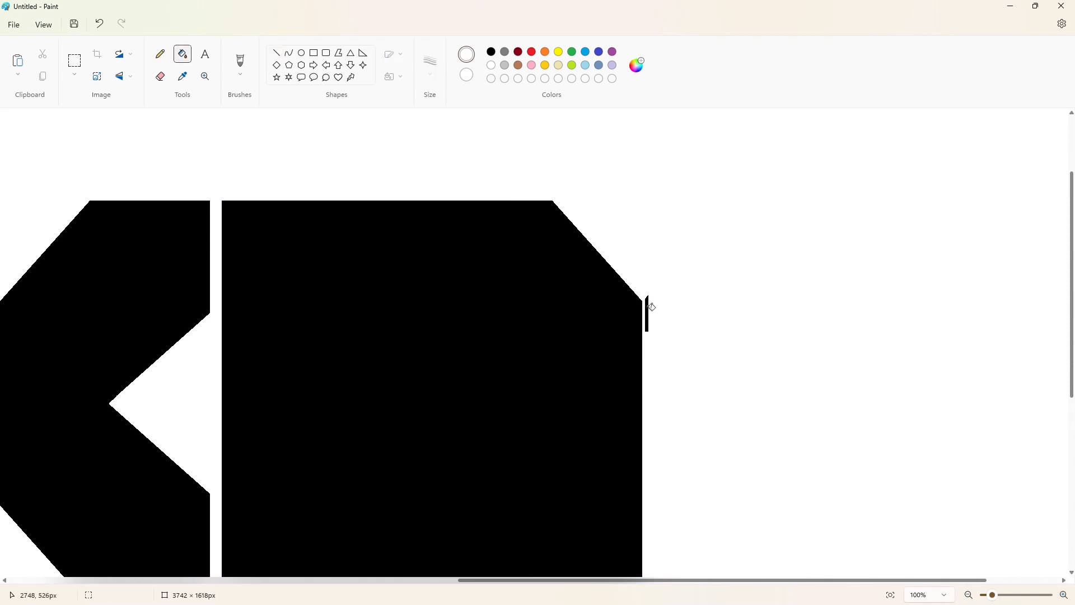
left_click_drag(594, 279, 739, 351)
Step: Fill the shape purple, paste the notch piece again, flip it vertically, and place it over the lower-right corner
scroll(909, 435, "down", 3)
left_click(183, 53)
left_click(612, 52)
left_click(504, 224)
key("ctrl+v")
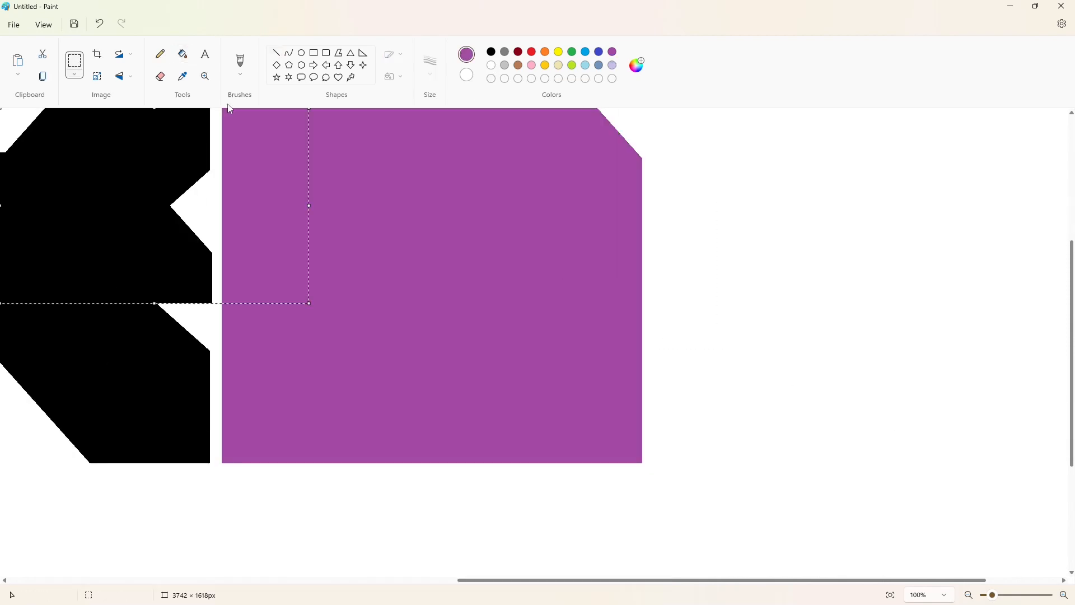
left_click(120, 76)
left_click(122, 93)
left_click_drag(163, 170, 583, 409)
left_click(465, 109)
Step: Fill the area outside the lower-right bevel white and the rest of the D shape black
left_click(491, 65)
left_click(618, 437)
left_click(491, 51)
left_click(336, 224)
scroll(928, 498, "down", 5)
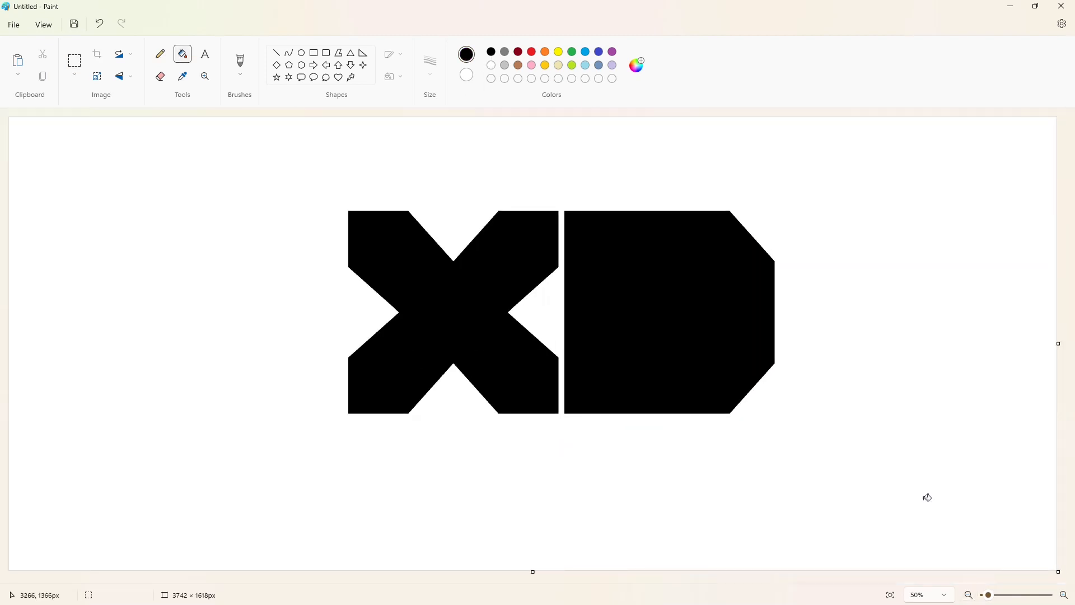
Step: Select the X and D shapes together and move them down to leave room above
left_click(74, 61)
left_click_drag(244, 156, 835, 490)
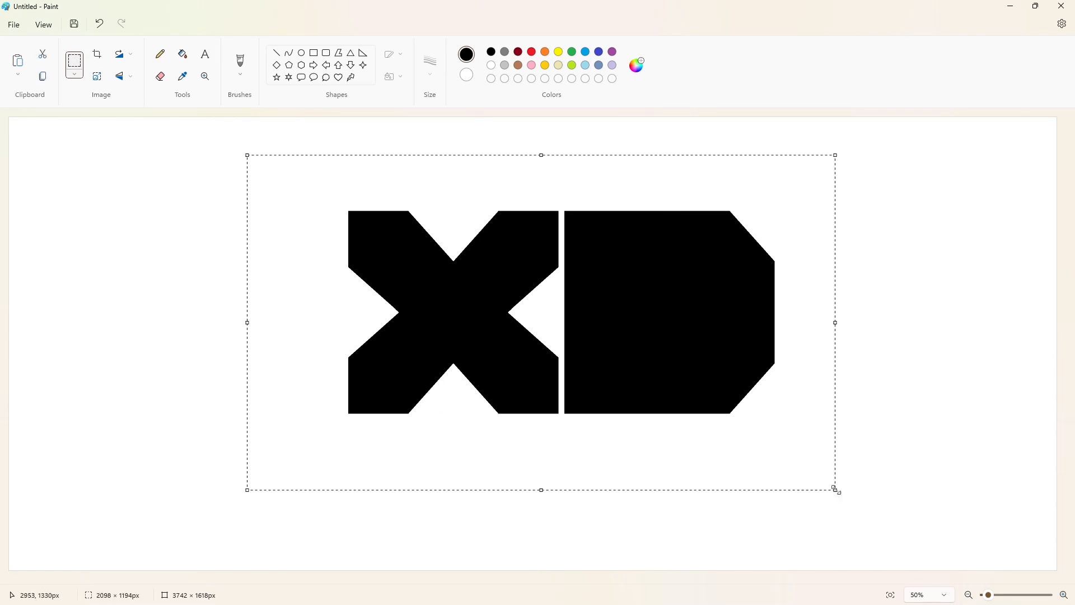
left_click_drag(518, 309, 508, 376)
left_click(918, 397)
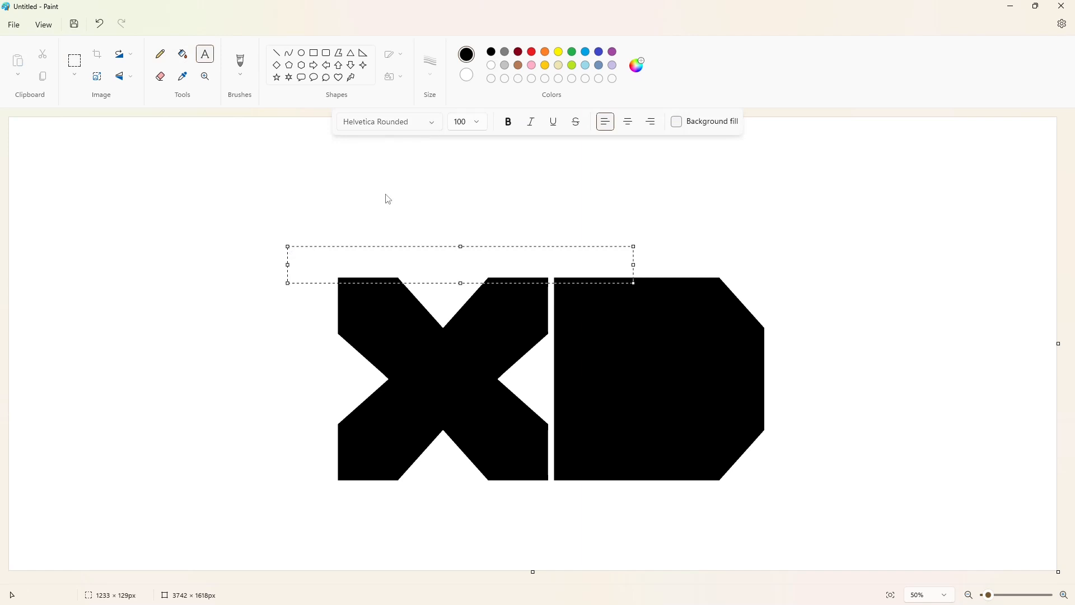
Step: Set the text font to Waltograph and enter "Disney" in the text box
left_click(386, 122)
scroll(384, 221, "down", 15)
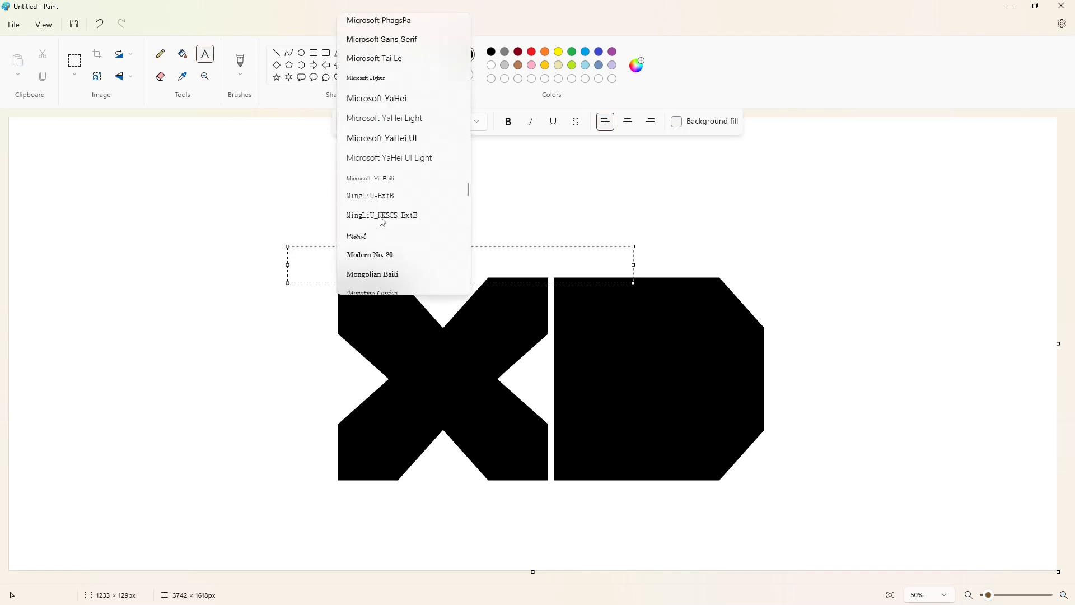
scroll(383, 221, "down", 15)
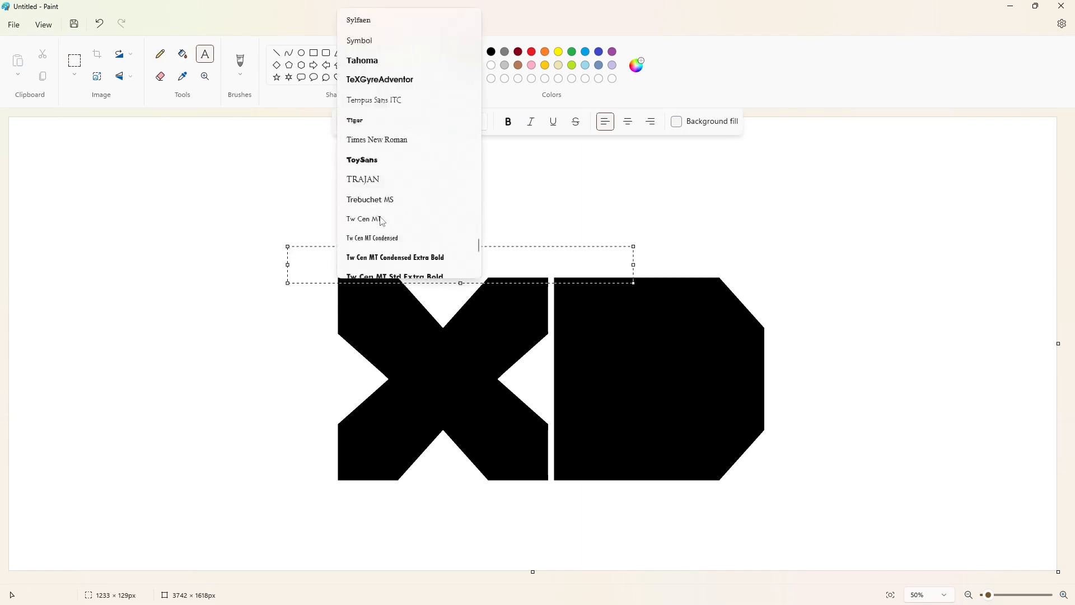
left_click(392, 162)
type("Disney")
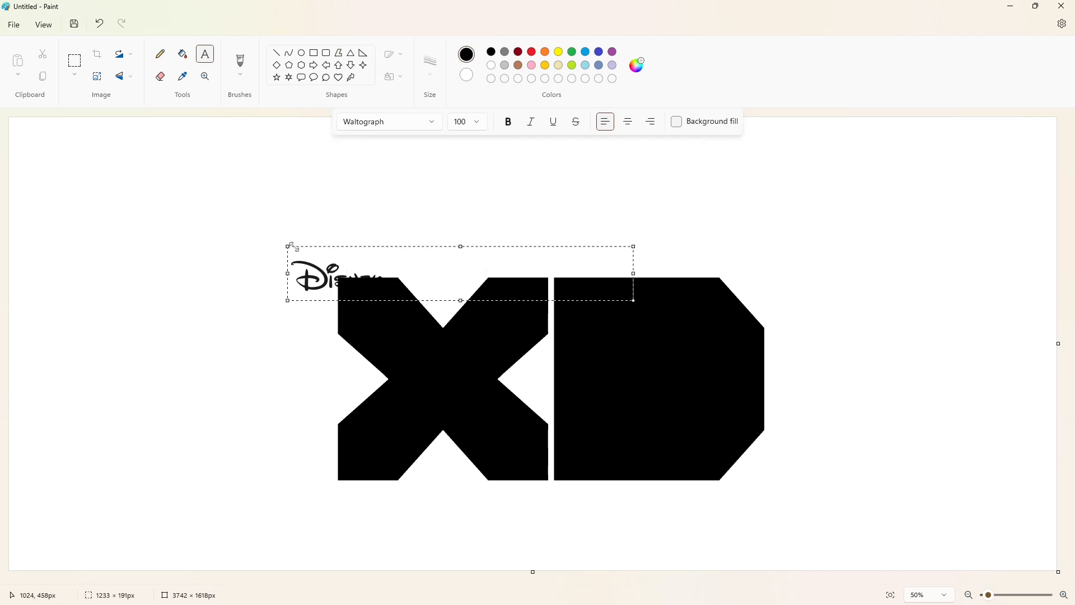
Step: Extend the text box up and to the left, enlarging the "Disney" text to size 200 and 220
left_click_drag(290, 247, 241, 175)
left_click(478, 122)
type("200")
key("Return")
left_click(478, 121)
type("220")
key("Return")
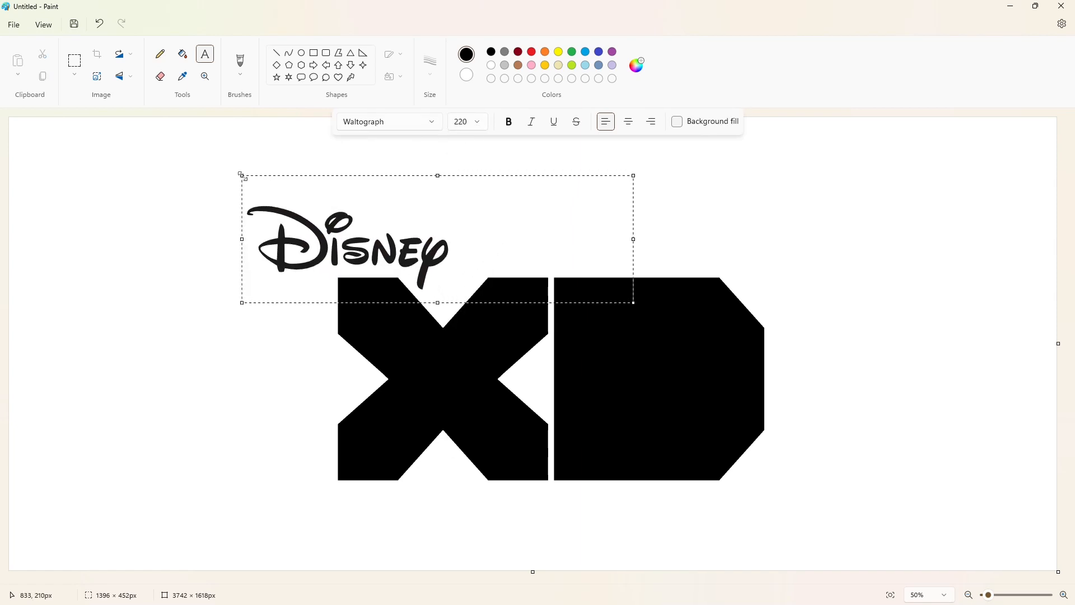
Step: Set the "Disney" text size to 240 and place it above the upper-left part of the X
left_click(478, 121)
type("240")
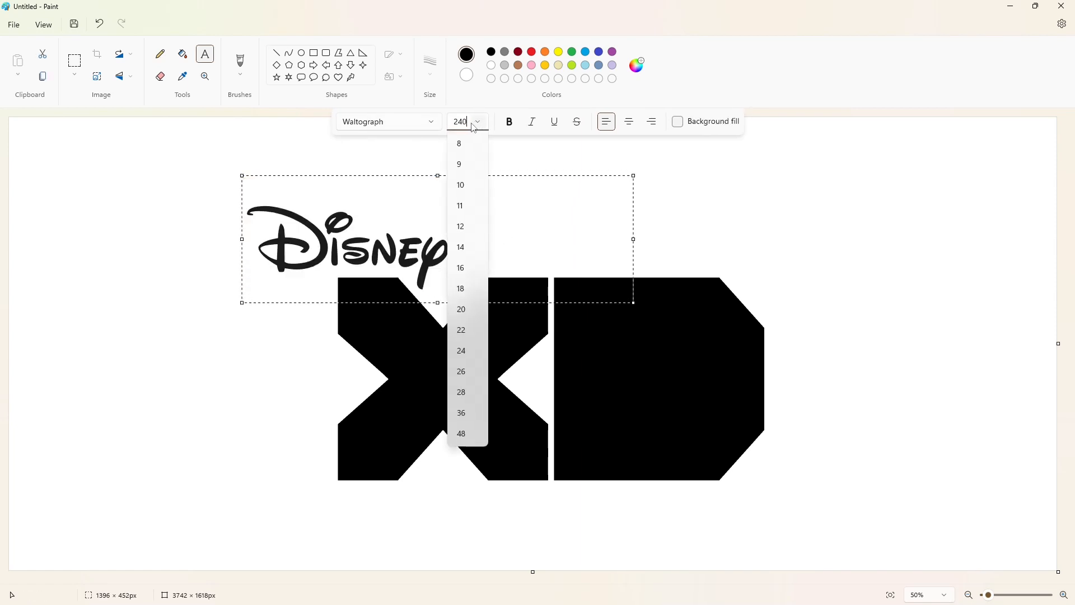
key("Return")
left_click_drag(242, 175, 225, 165)
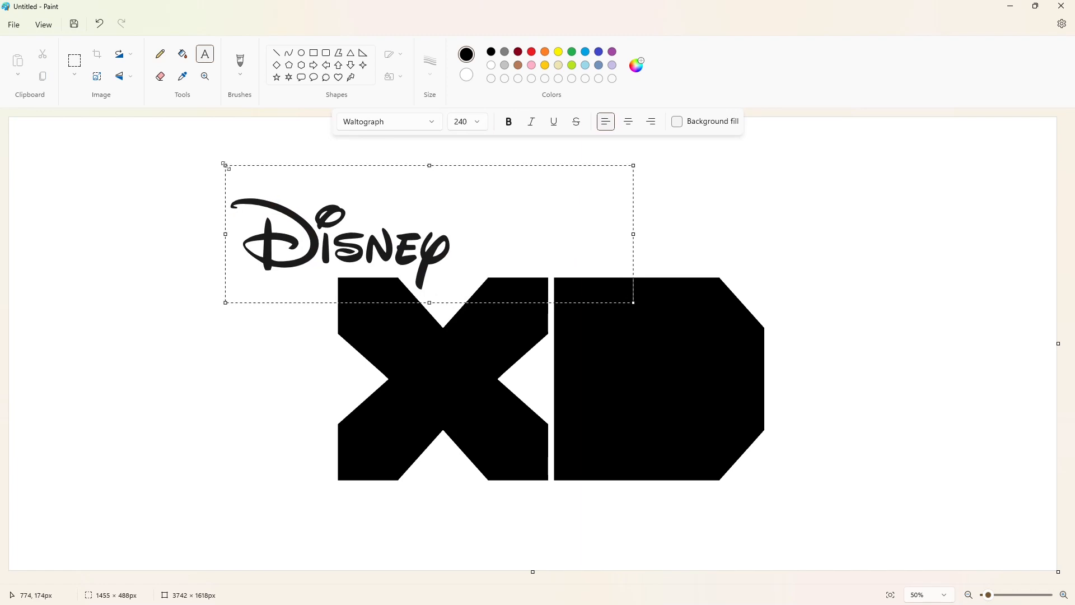
left_click(161, 199)
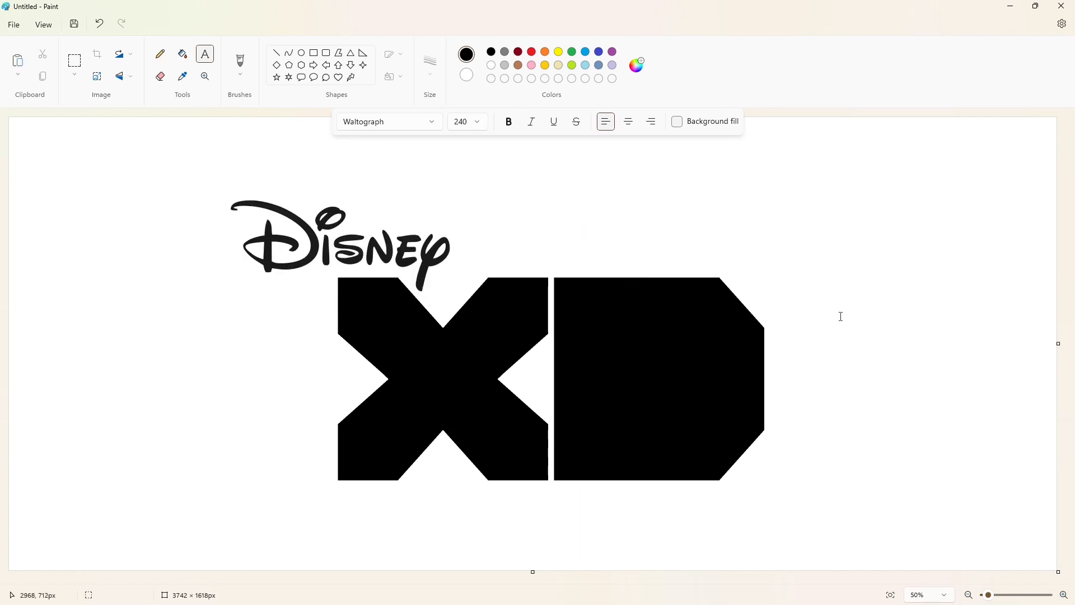
Step: Draw a black diagonal line from left of the "Disney" D to the X's left notch, parallel to the notch edge
left_click(278, 55)
mouse_move(238, 256)
left_mouse_down()
mouse_move(387, 378)
mouse_move(235, 249)
left_mouse_up()
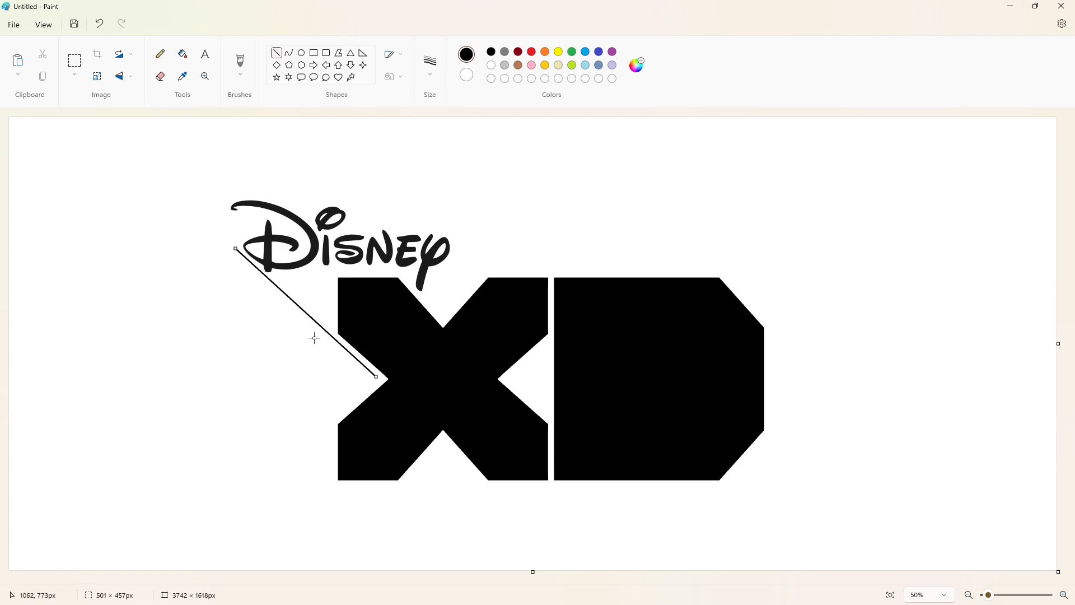
left_click_drag(376, 376, 380, 377)
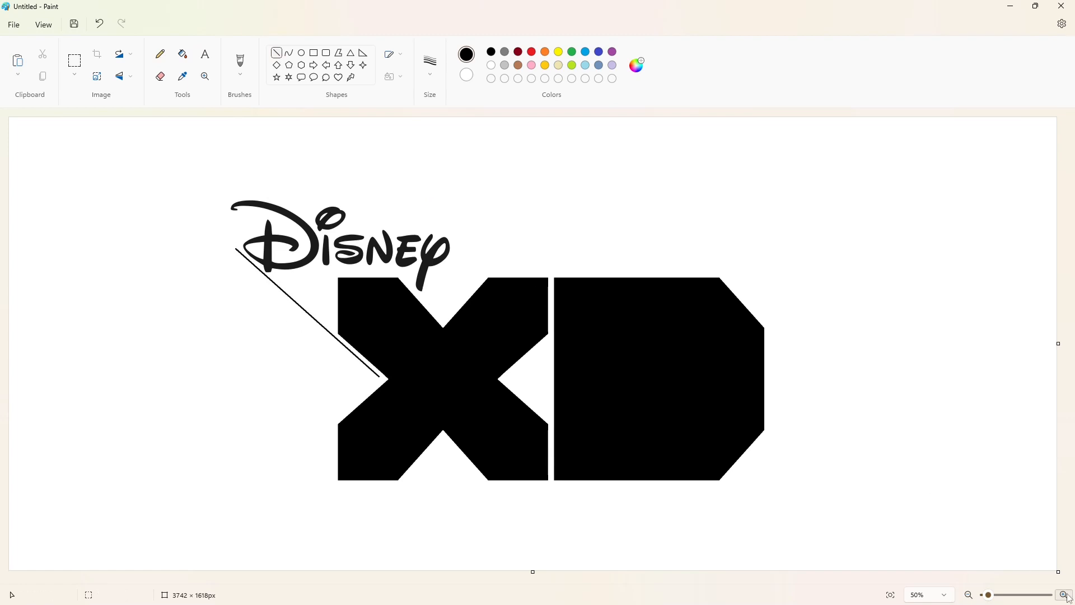
Step: Draw outline lines beneath both letters, beside the X's lower-left arm, and along the lower edge of its left notch
left_click(1067, 596)
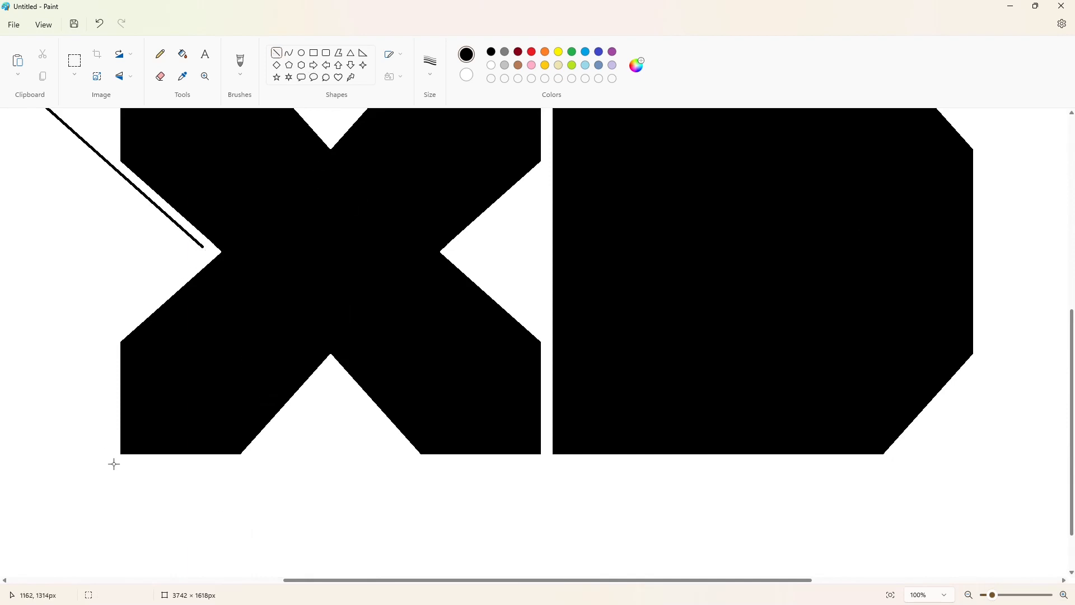
left_click_drag(181, 464, 879, 465)
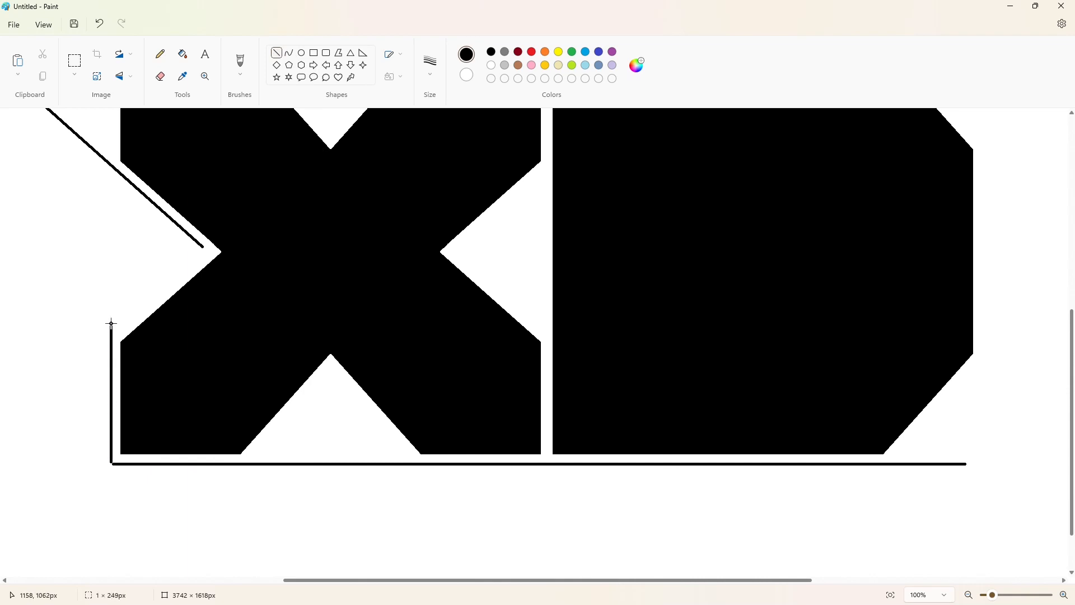
left_click(170, 321)
left_click_drag(111, 332, 205, 253)
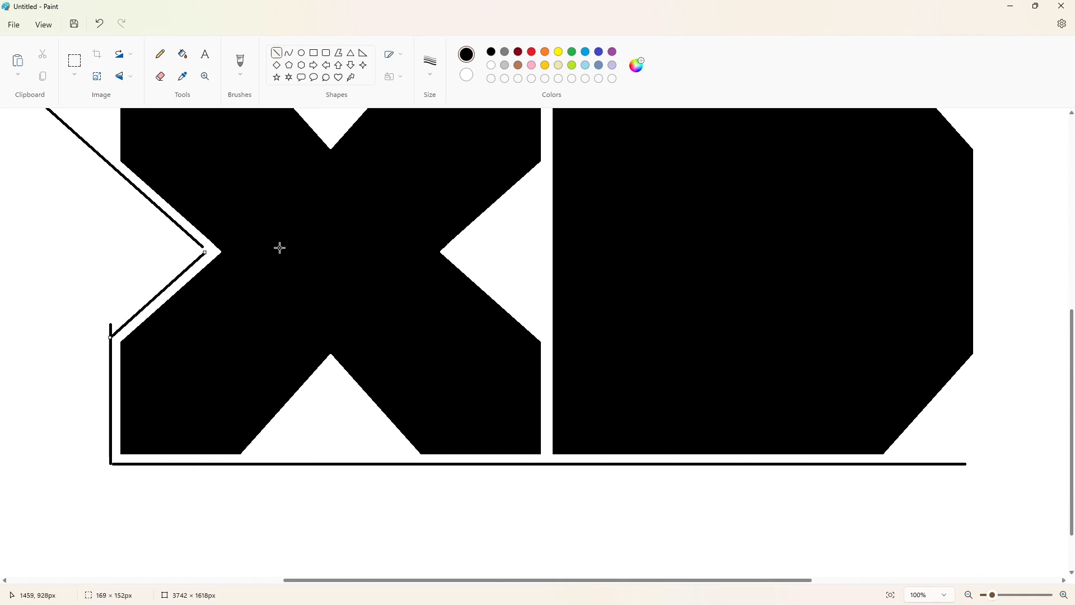
Step: Draw a horizontal line about 1091 px long above the letters and a parallel diagonal outside the D's upper-right bevel
scroll(950, 453, "up", 4)
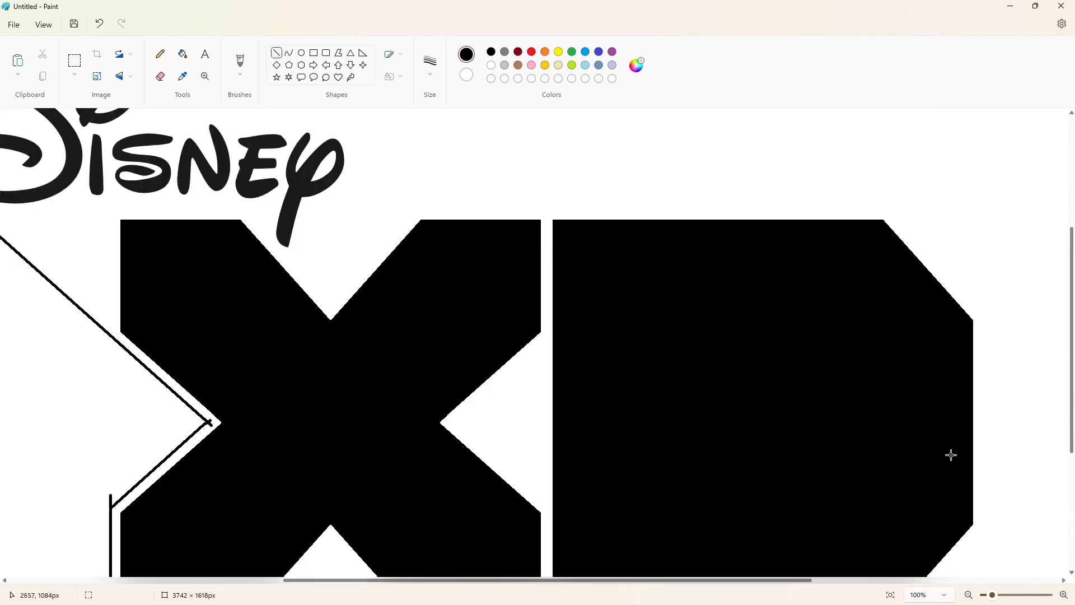
scroll(641, 565, "right", 3)
left_click_drag(298, 254, 844, 252)
scroll(984, 322, "down", 1)
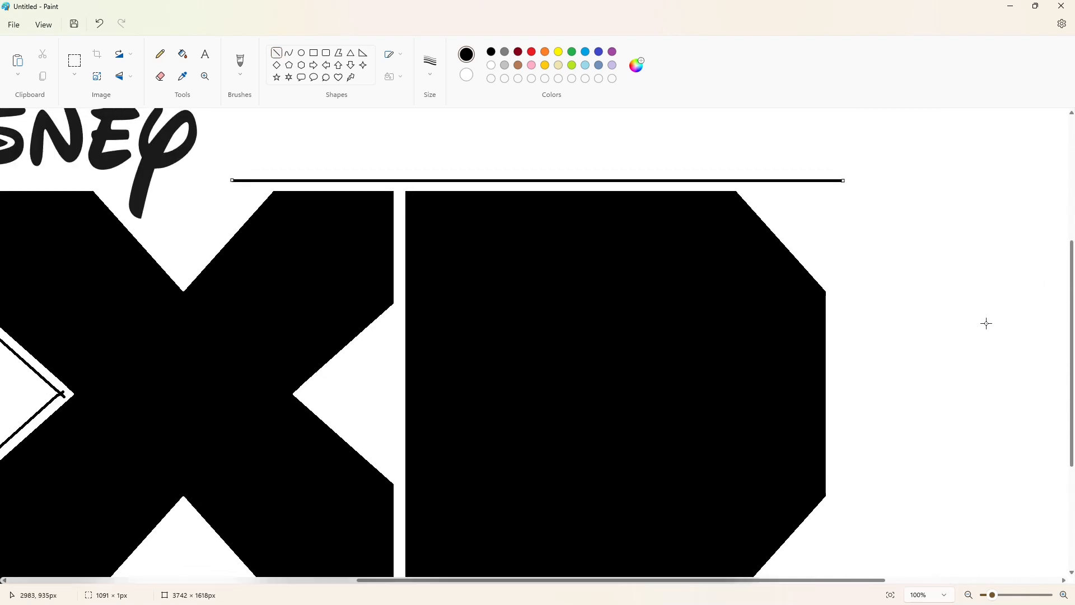
scroll(984, 321, "down", 2)
scroll(984, 322, "up", 2)
mouse_move(733, 177)
left_mouse_down()
mouse_move(834, 249)
mouse_move(853, 309)
left_mouse_up()
left_click_drag(801, 252, 799, 244)
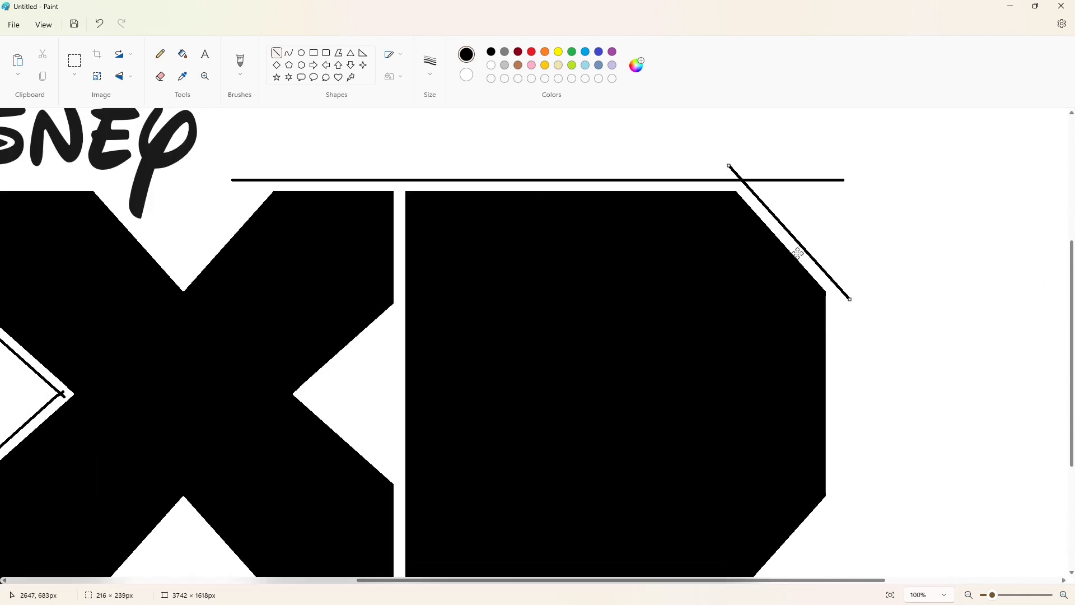
Step: Draw a diagonal line outside the D's lower-right bevel and a vertical line along its right side
scroll(902, 284, "down", 3)
left_click_drag(734, 470, 855, 334)
key("Left")
key("Left")
key("Left")
key("Left")
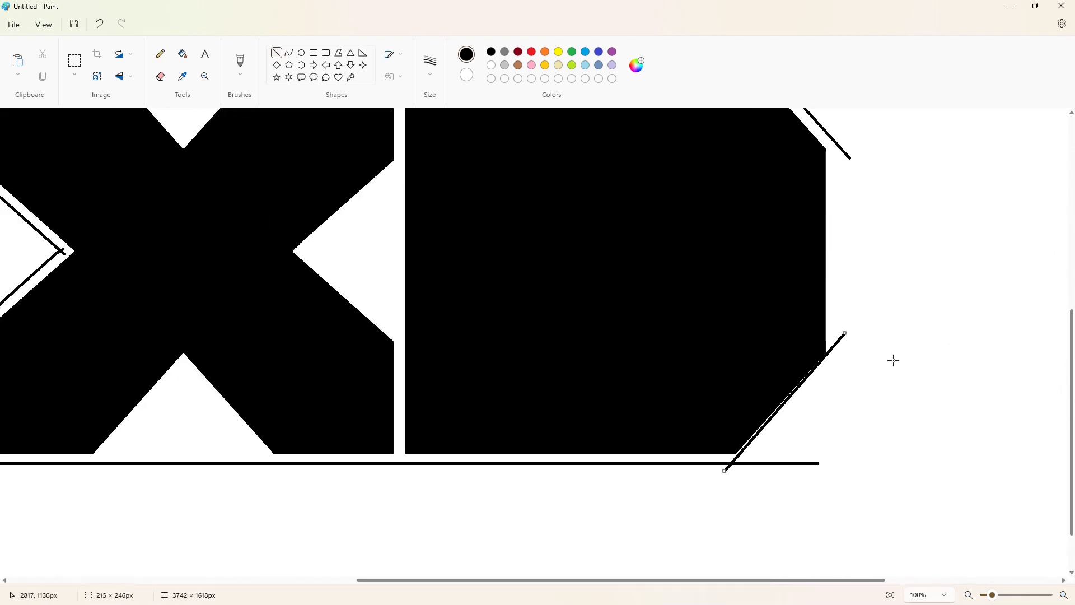
left_click_drag(725, 472, 722, 471)
key("Right")
key("Right")
key("Right")
key("Right")
scroll(914, 455, "up", 1)
left_click(914, 455)
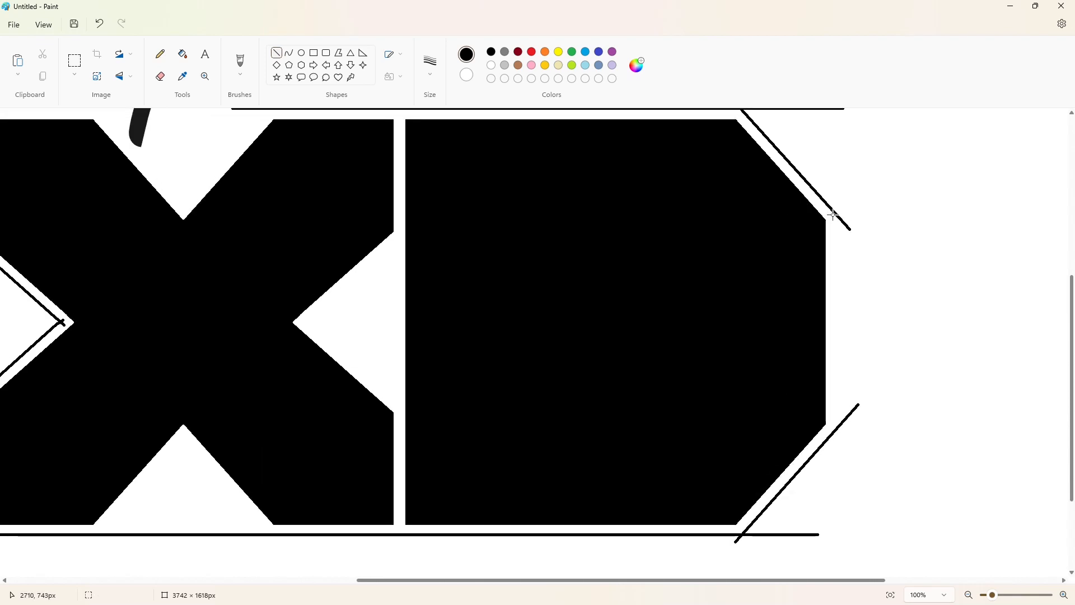
left_click_drag(839, 255, 839, 411)
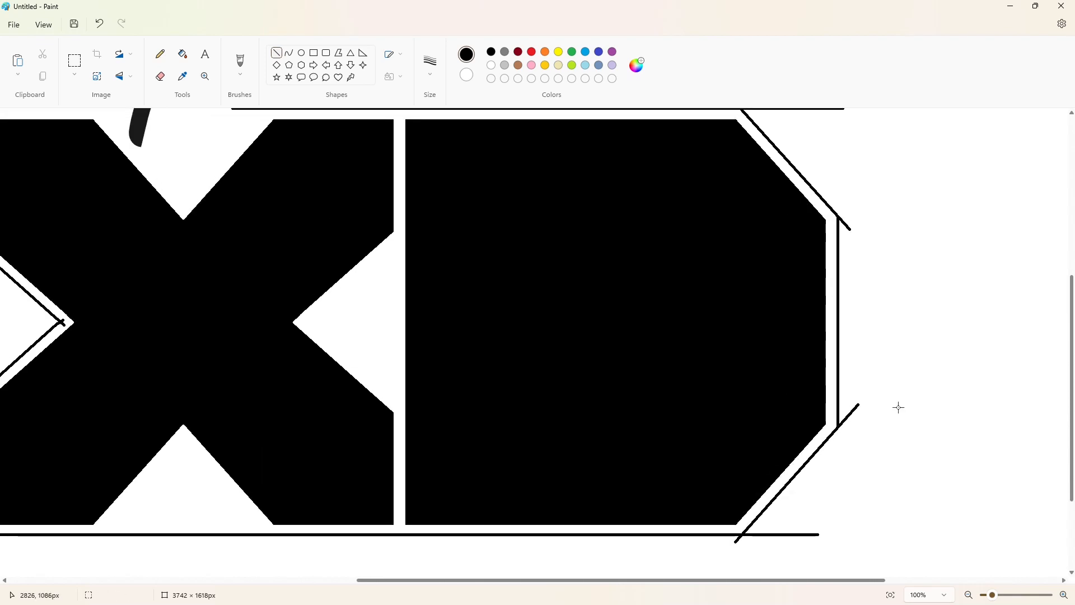
Step: Fill the X and the D shapes purple
left_click_drag(557, 581, 462, 577)
left_click(612, 52)
left_click(183, 54)
left_click(386, 303)
left_click(675, 302)
Step: Fill all the "Disney" letters purple and choose black as the outline colour
scroll(644, 303, "up", 3)
left_click(337, 302)
left_click(291, 277)
left_click(260, 285)
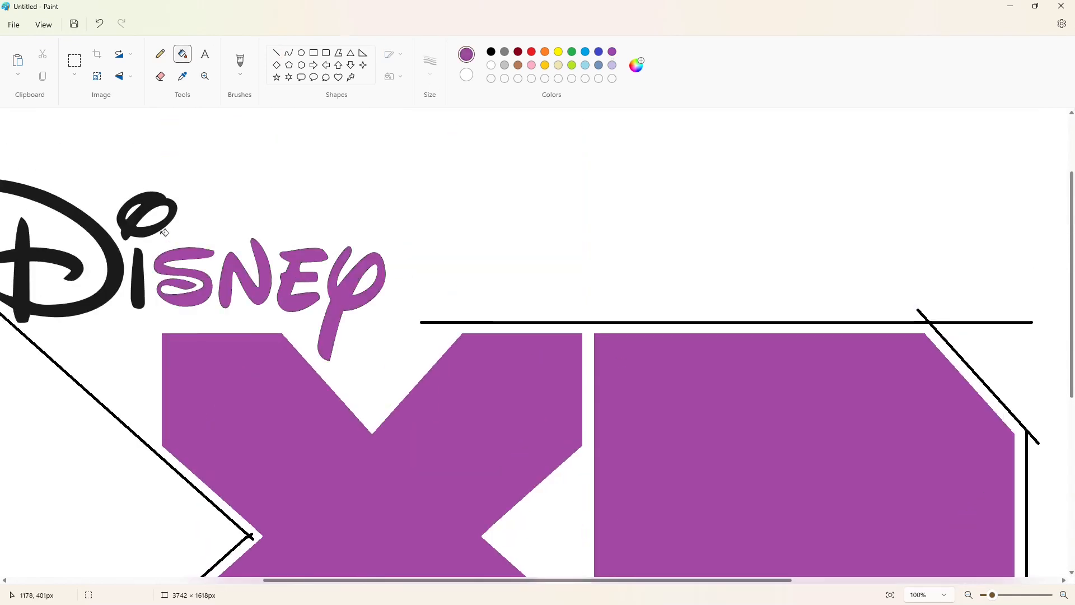
left_click(119, 261)
scroll(307, 325, "down", 3)
scroll(571, 241, "up", 3)
left_click(276, 52)
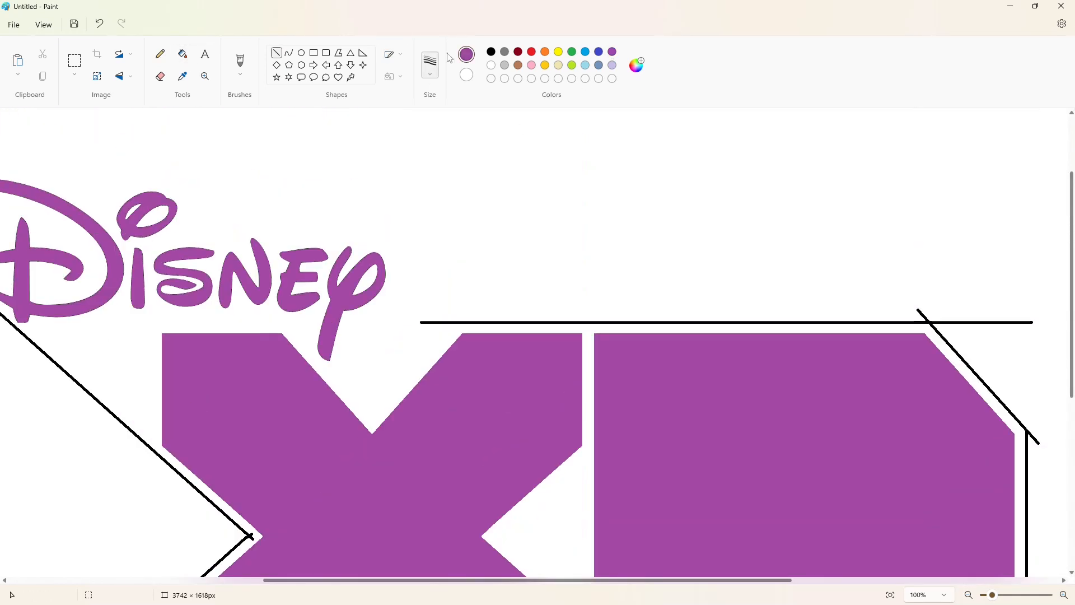
left_click(492, 52)
Step: Try to draw a curved outline around the left bowl of the D in "Disney", and undo it
scroll(352, 252, "left", 5)
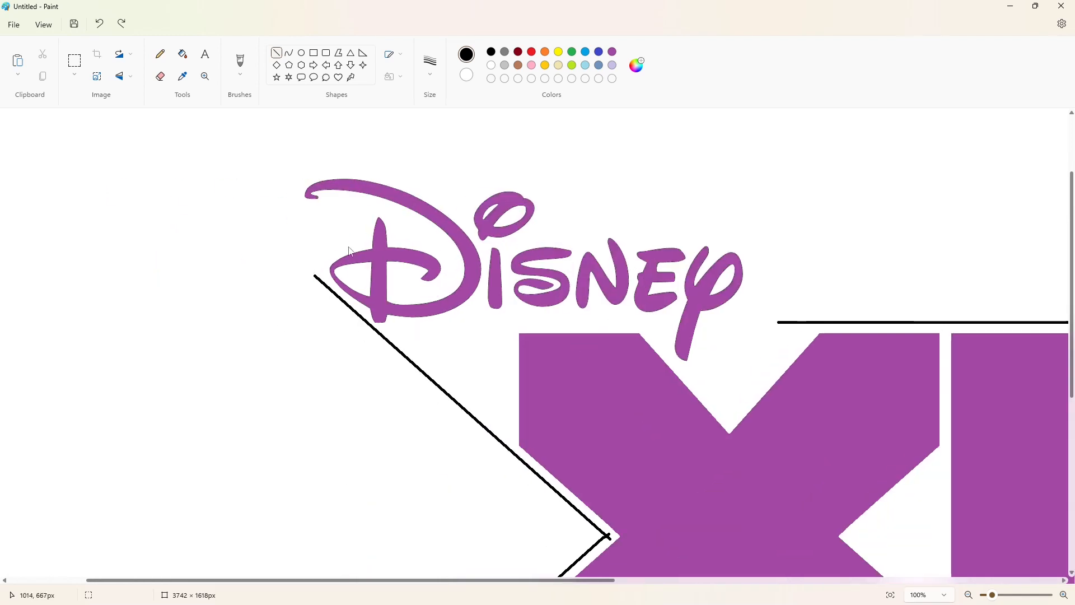
left_click(289, 58)
left_click_drag(358, 245, 328, 250)
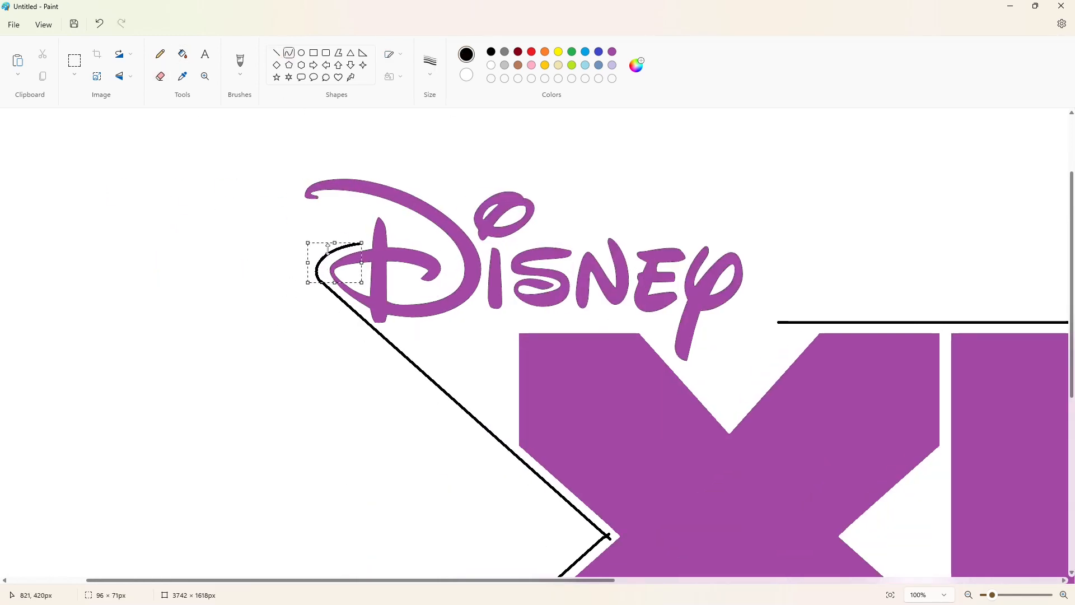
scroll(409, 297, "down", 2)
scroll(381, 308, "up", 4)
key("ctrl+z")
Step: Trim the diagonal line's upper end and trace curved black outlines around the left side and top swoosh of the "Disney" D
left_click(161, 76)
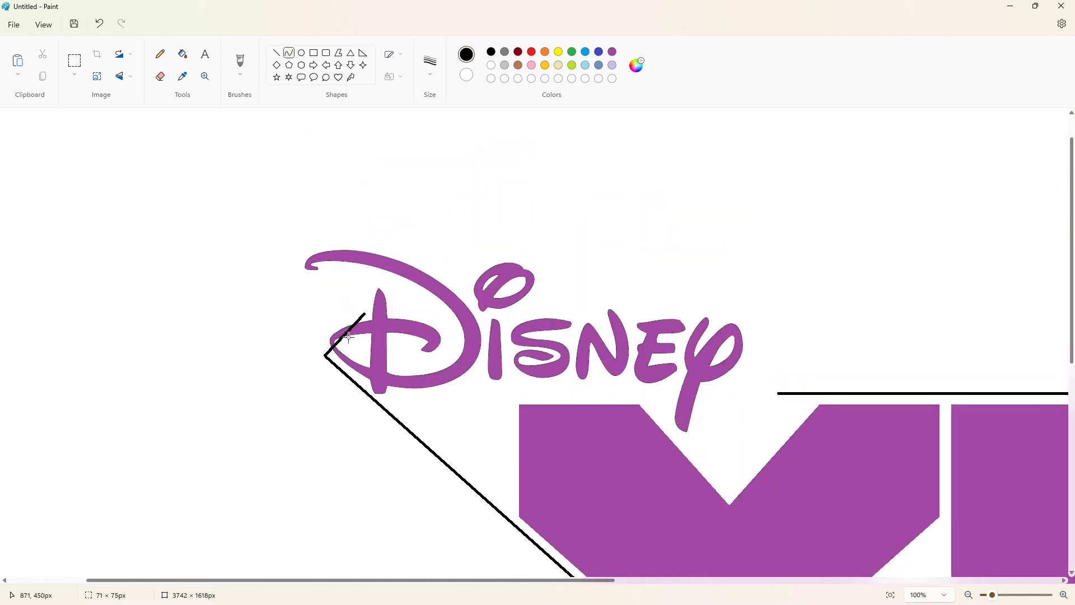
left_click_drag(348, 337, 322, 317)
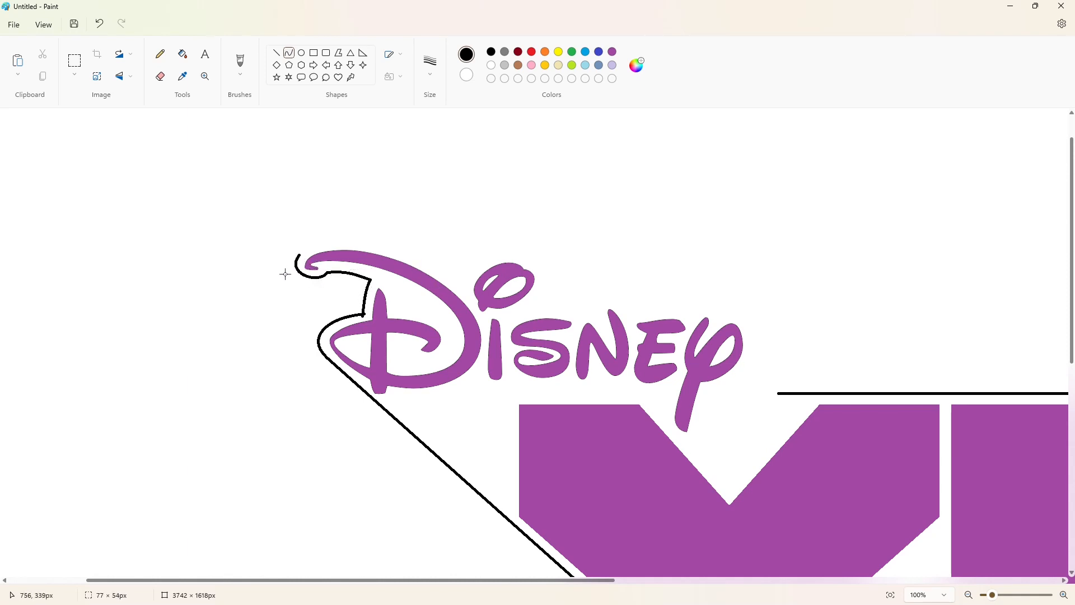
mouse_move(299, 257)
left_mouse_down()
mouse_move(463, 285)
mouse_move(314, 245)
mouse_move(392, 224)
mouse_move(521, 236)
left_mouse_up()
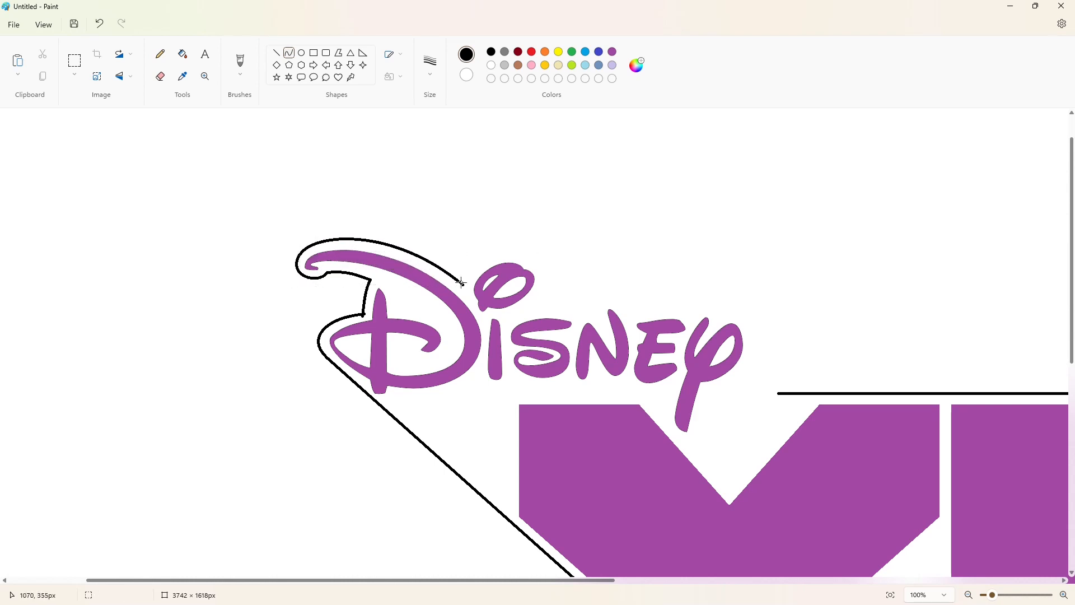
Step: Trace the black outline over the remaining "Disney" letters and join it to the horizontal line above the X
mouse_move(462, 283)
left_mouse_down()
mouse_move(541, 309)
mouse_move(481, 240)
left_mouse_up()
mouse_move(562, 249)
left_mouse_down()
mouse_move(574, 250)
mouse_move(571, 263)
left_mouse_up()
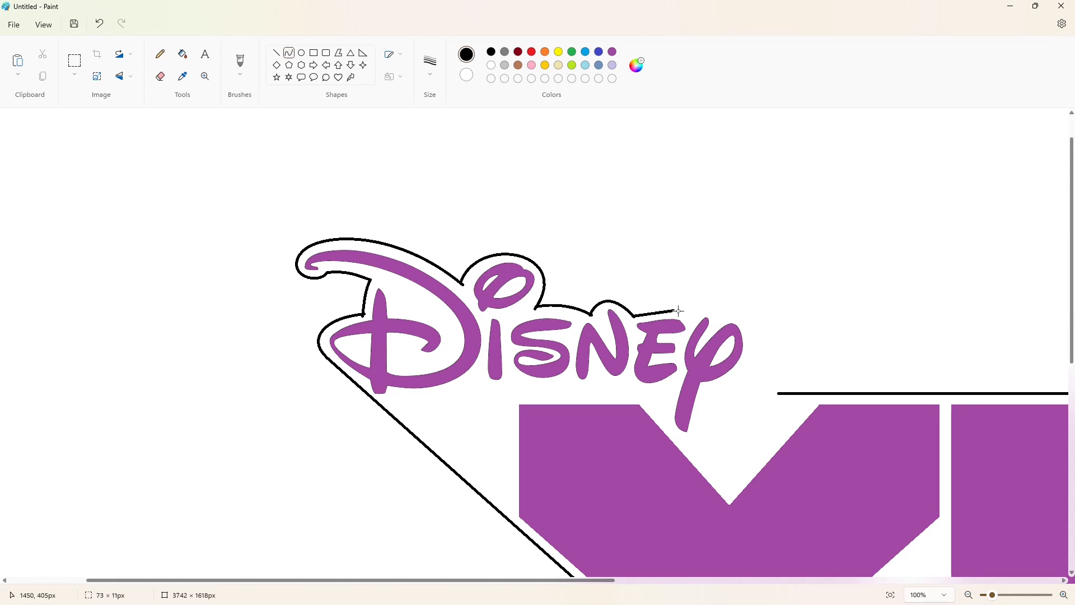
left_click_drag(679, 311, 693, 321)
left_click_drag(665, 318, 670, 312)
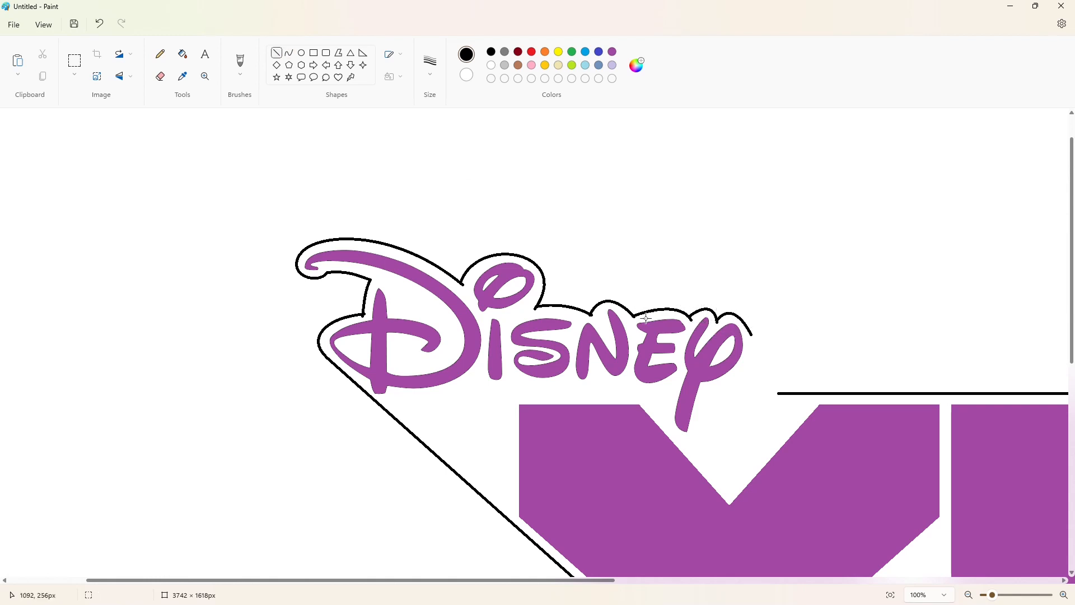
left_click_drag(752, 335, 815, 393)
Step: Fill the enclosed area between the outline and the purple letters black
scroll(859, 377, "down", 3)
left_click(183, 53)
left_click(874, 437)
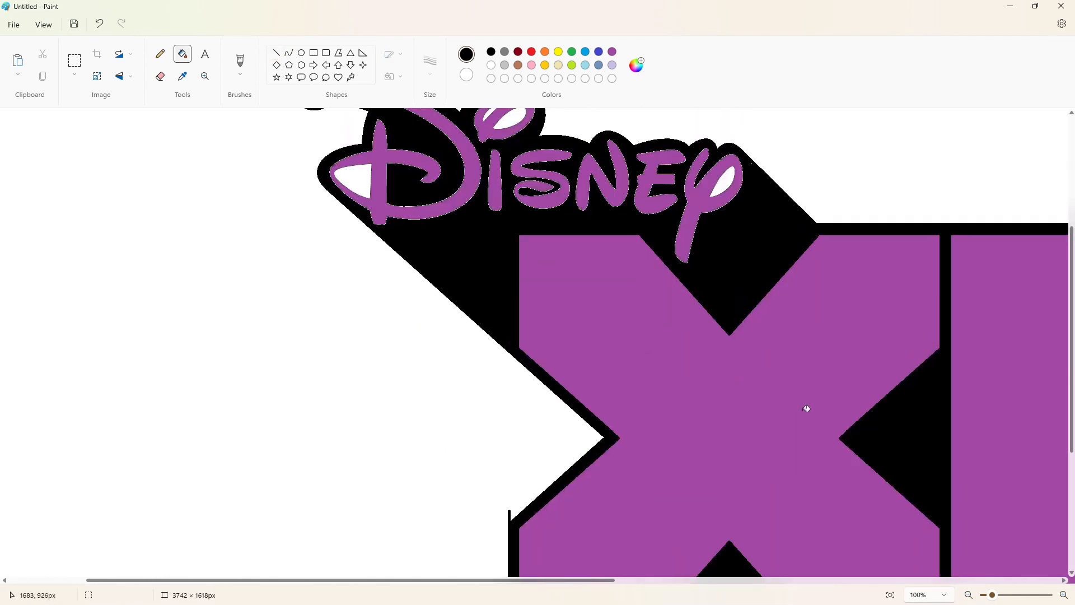
Step: Cut off the stray black line end above the lower-left corner of the X's outline with a white line
scroll(414, 284, "up", 2)
scroll(732, 428, "down", 4)
scroll(732, 427, "right", 5)
scroll(946, 538, "down", 2)
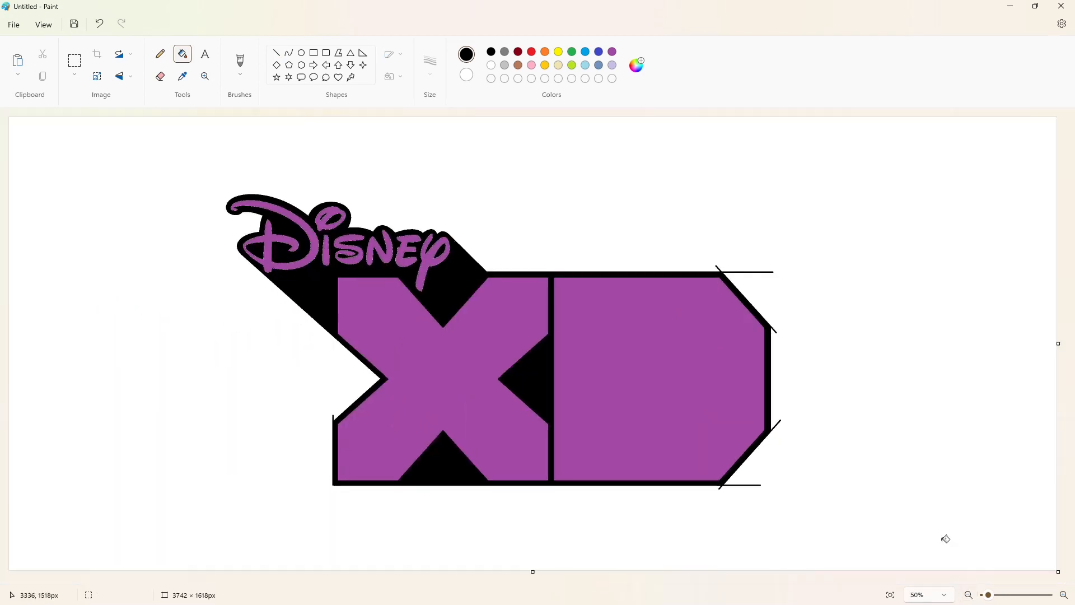
left_click(1064, 595)
scroll(538, 336, "left", 3)
scroll(538, 336, "down", 1)
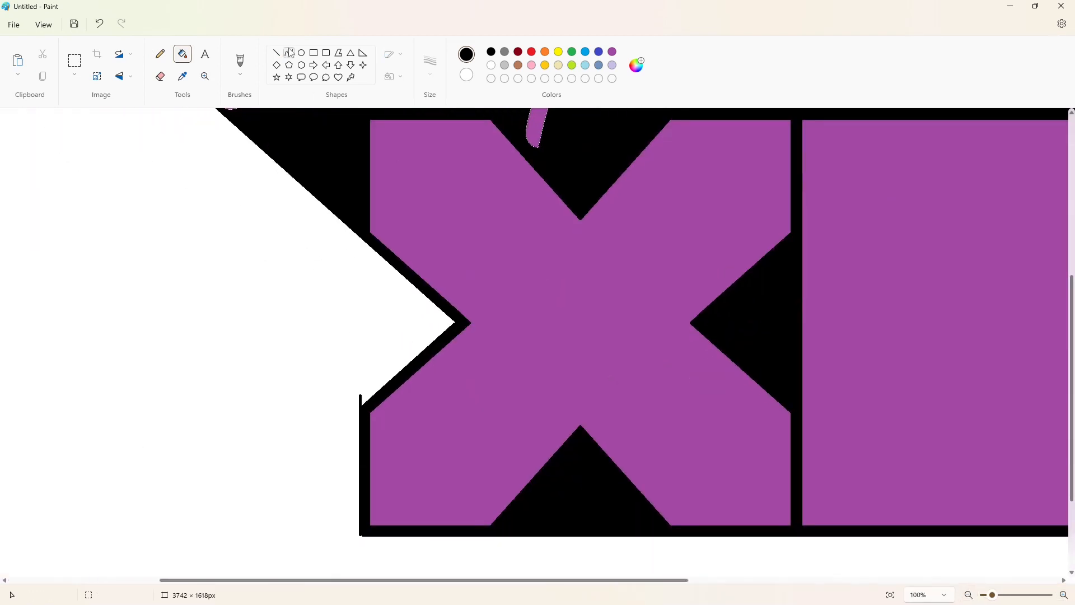
left_click(276, 53)
scroll(352, 281, "down", 1)
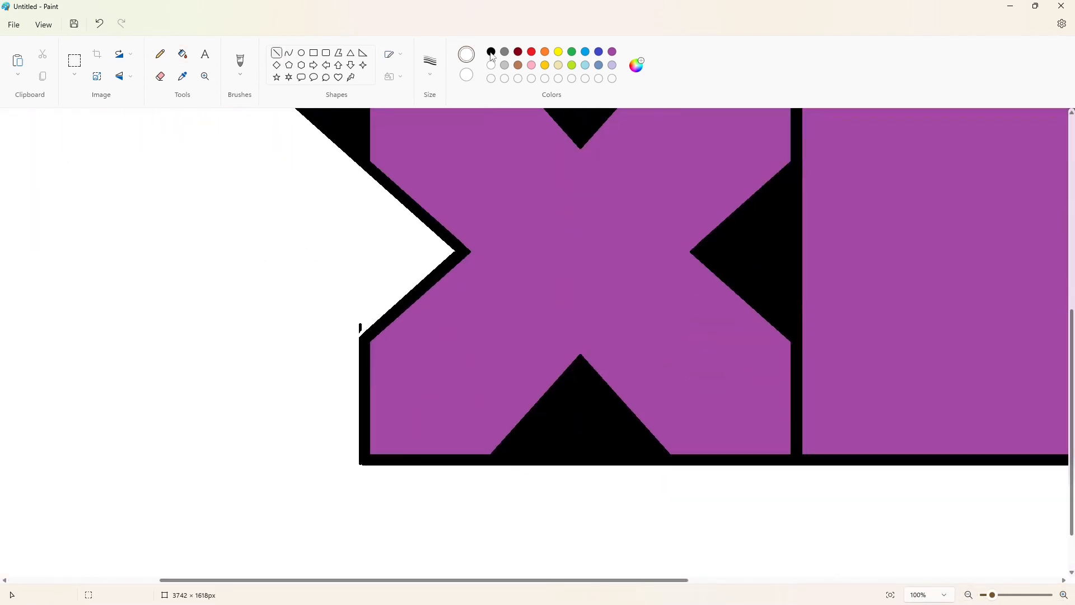
left_click(182, 53)
Step: Separate the line ends protruding from the D outline's corners with white lines and fill those stubs white
left_click_drag(473, 581, 775, 582)
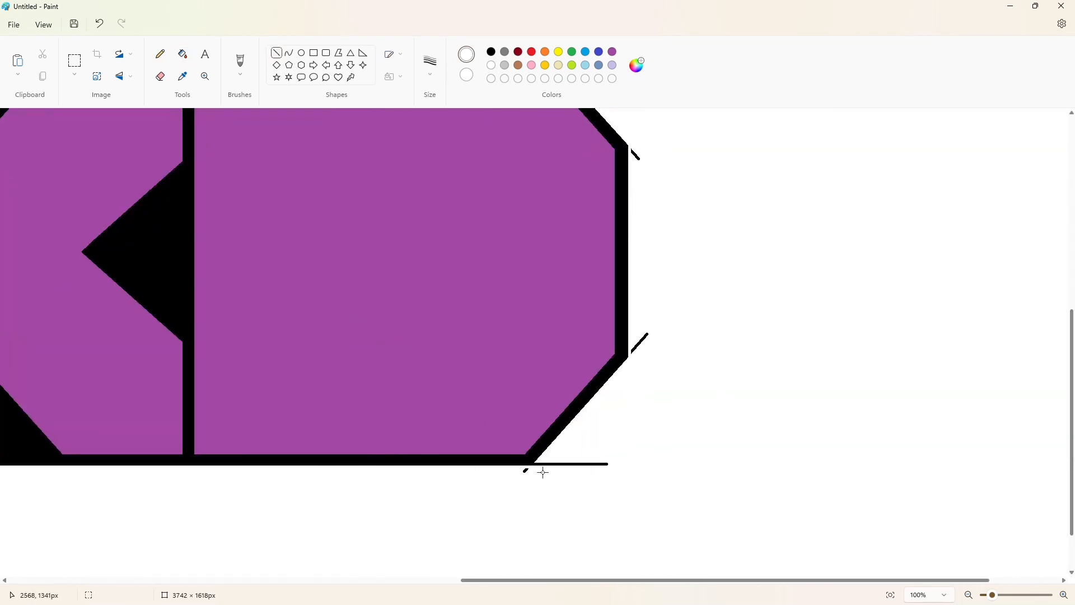
scroll(678, 467, "up", 4)
left_click_drag(526, 250, 531, 247)
left_click(588, 216)
left_click(183, 55)
left_click(520, 242)
left_click(582, 252)
scroll(633, 292, "down", 1)
left_click(637, 295)
scroll(652, 472, "down", 4)
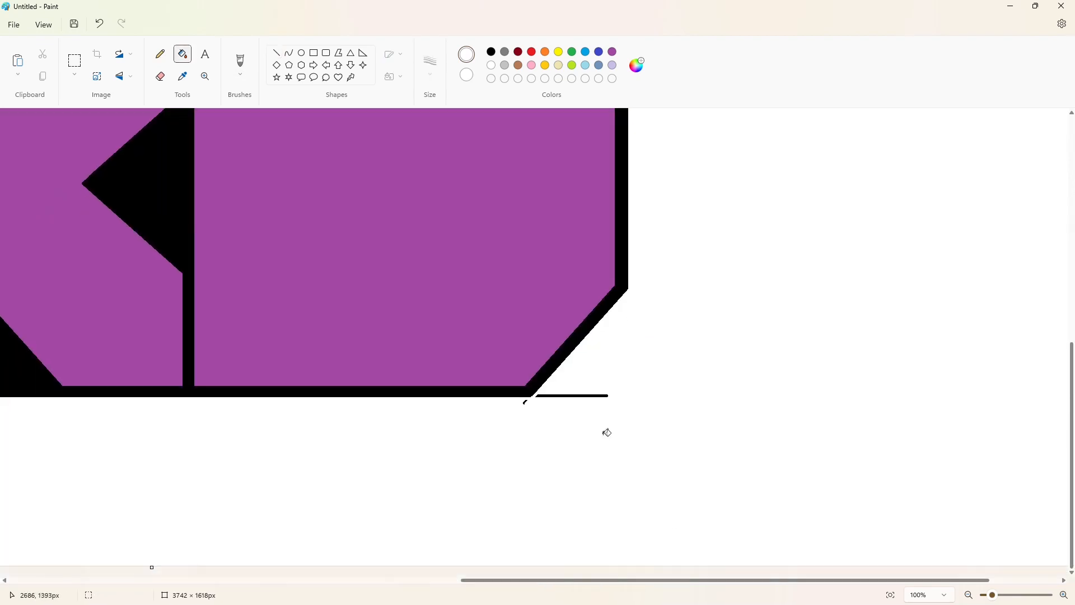
left_click(593, 395)
left_click(529, 400)
Step: Draw a white triangle in the X's bottom notch and fill the notch white, leaving a black border along its edges
scroll(488, 582, "left", 9)
scroll(363, 463, "up", 4)
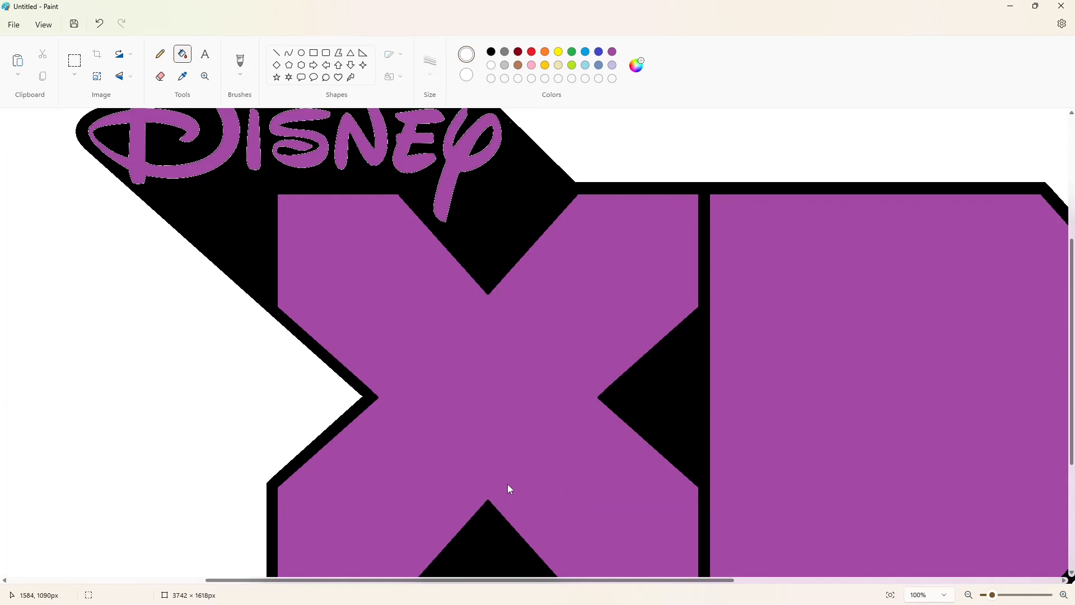
scroll(510, 489, "down", 3)
left_click(351, 52)
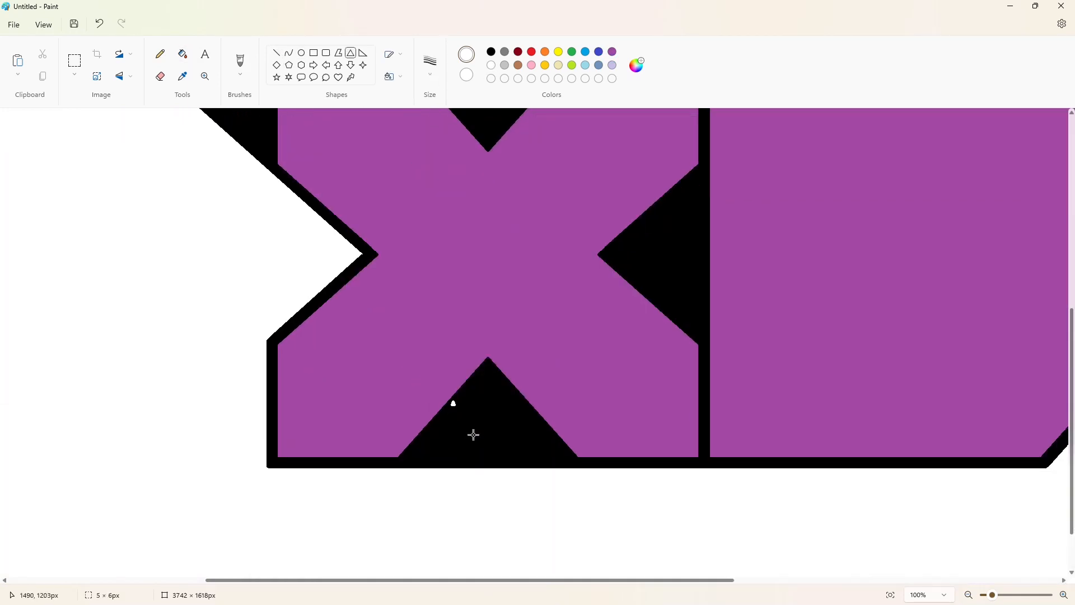
left_click_drag(381, 378, 595, 511)
left_click_drag(381, 444, 372, 445)
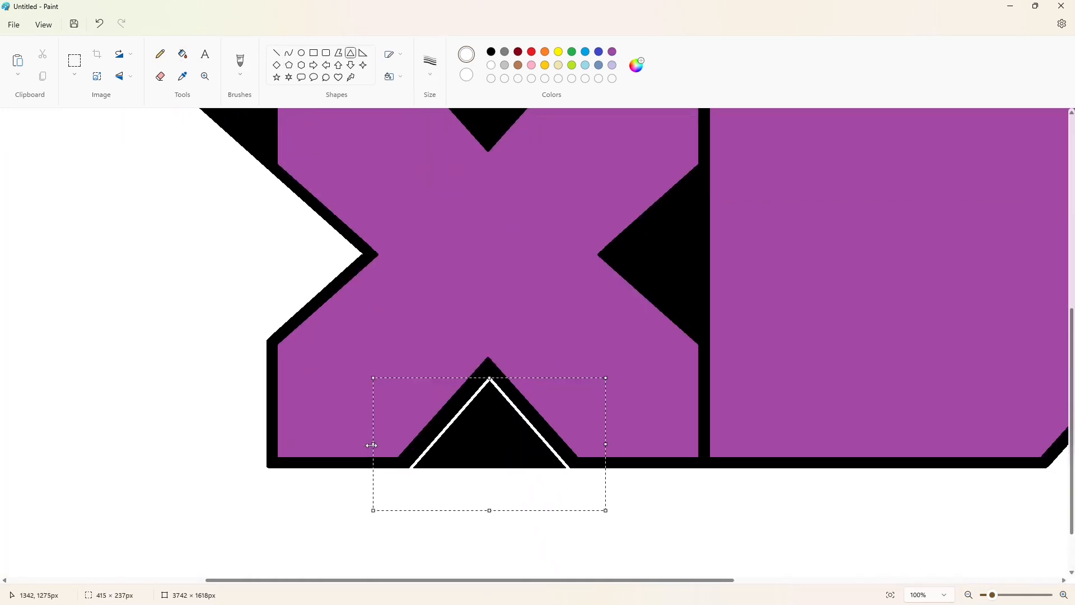
key("ctrl+z")
key("ctrl+z")
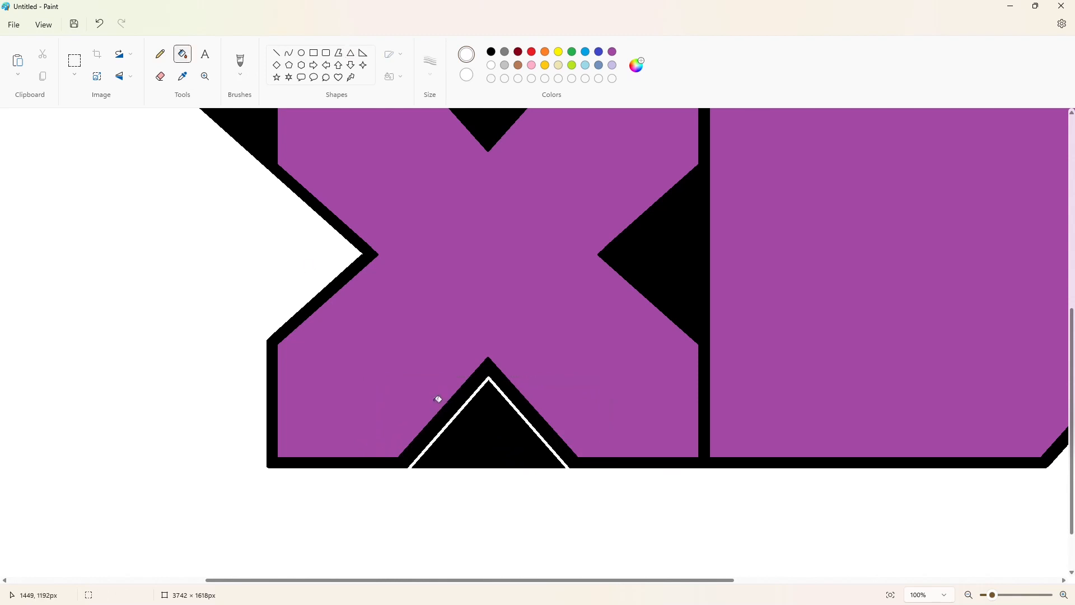
scroll(882, 513, "down", 2)
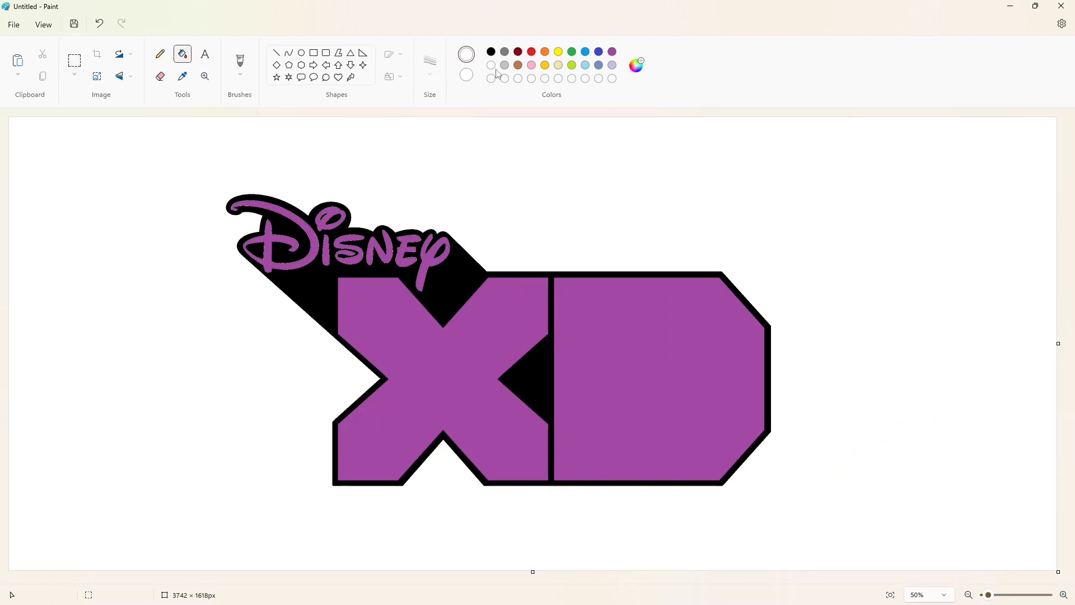
Step: Fill the purple X, D and "Disney" lettering white, leaving only the black outline artwork
key("ctrl+z")
key("ctrl+z")
key("ctrl+z")
key("ctrl+z")
key("ctrl+z")
key("ctrl+z")
key("ctrl+z")
key("ctrl+z")
key("ctrl+z")
key("ctrl+z")
key("ctrl+z")
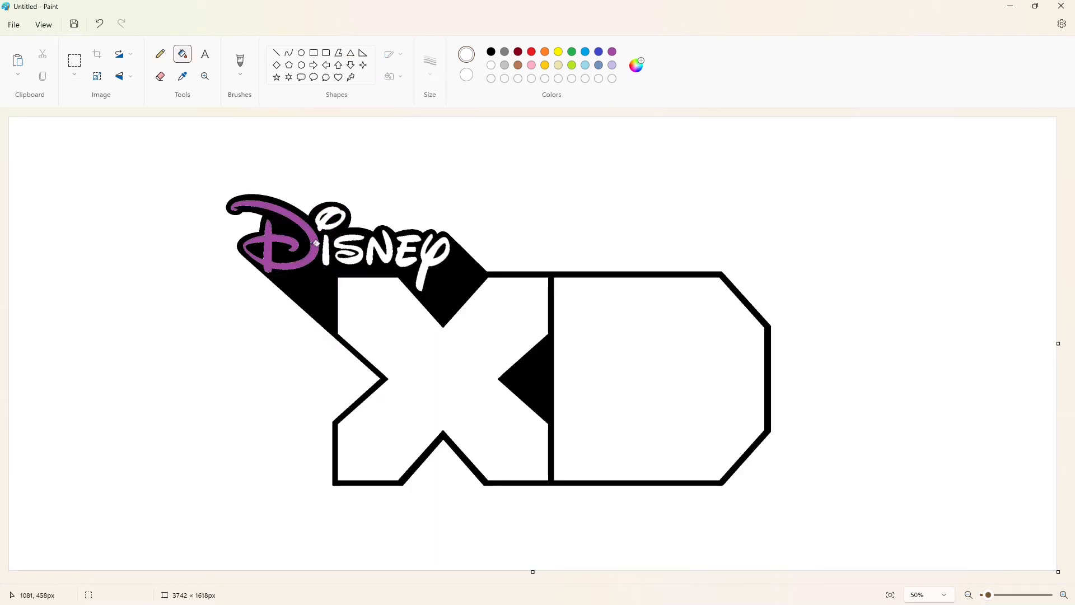
Step: Select the whole black-and-white logo and copy it
left_click(74, 60)
left_click_drag(130, 130, 883, 546)
left_click(927, 508)
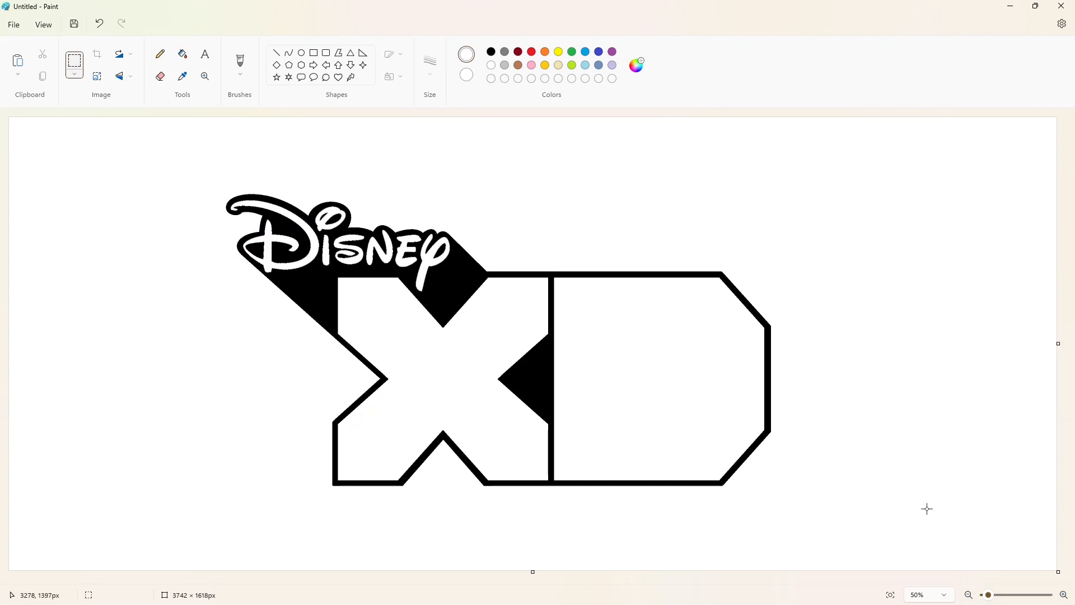
Step: Draw a thin dark red diagonal line from above "Disney" through the X and D to below the logo
left_click(519, 52)
left_click(276, 53)
left_click(430, 63)
left_click(443, 112)
left_click_drag(385, 215, 745, 545)
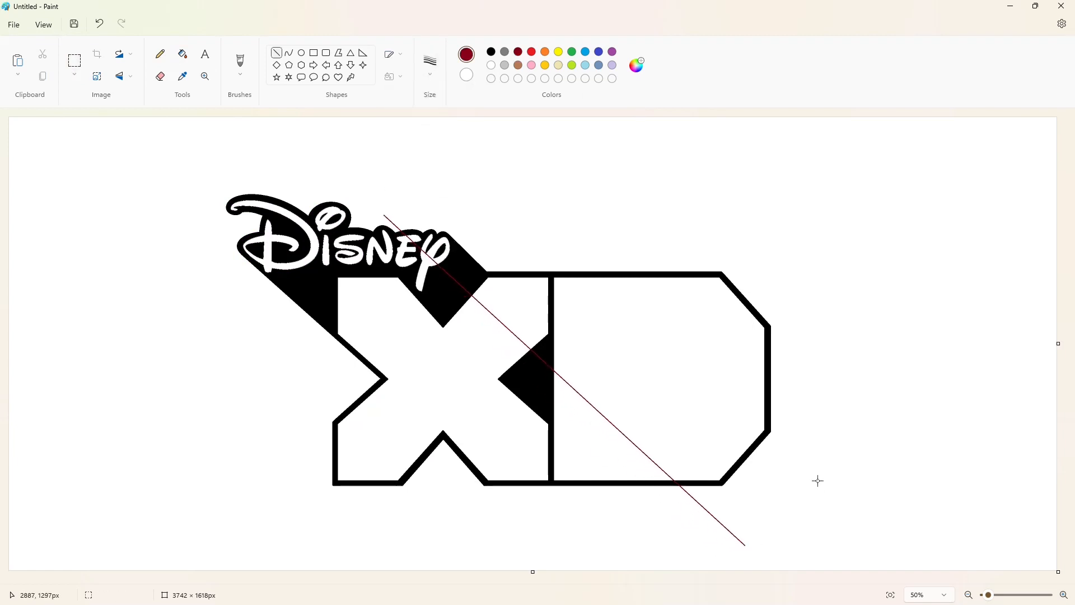
Step: Try to add an opposite diagonal by redrawing and flipping the dark red line across the logo
key("ctrl+v")
key("ctrl+z")
left_click_drag(382, 219, 653, 445)
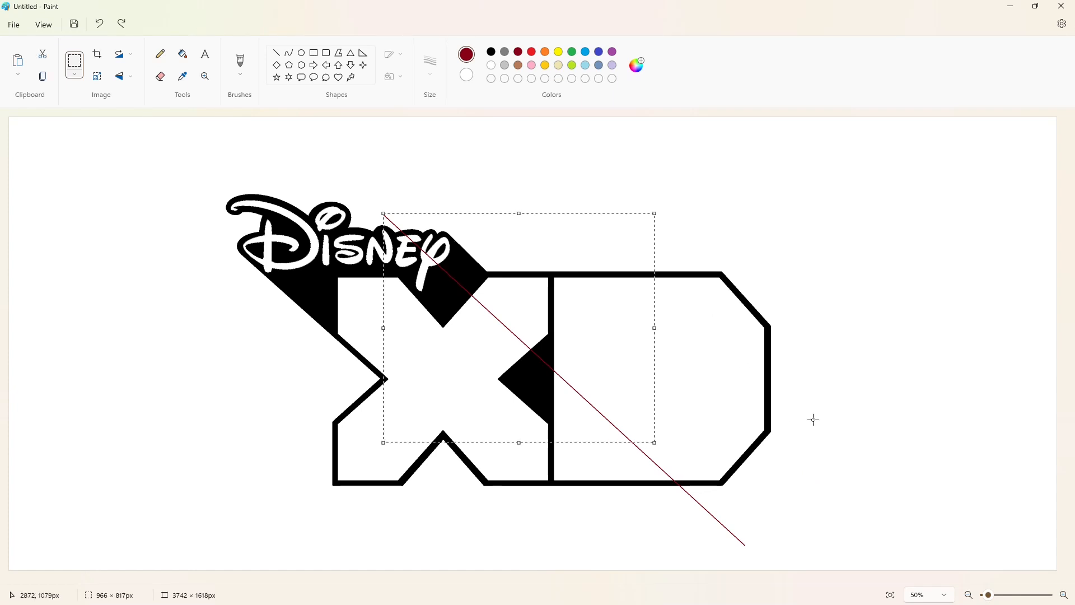
left_click(276, 53)
left_click_drag(383, 214, 746, 545)
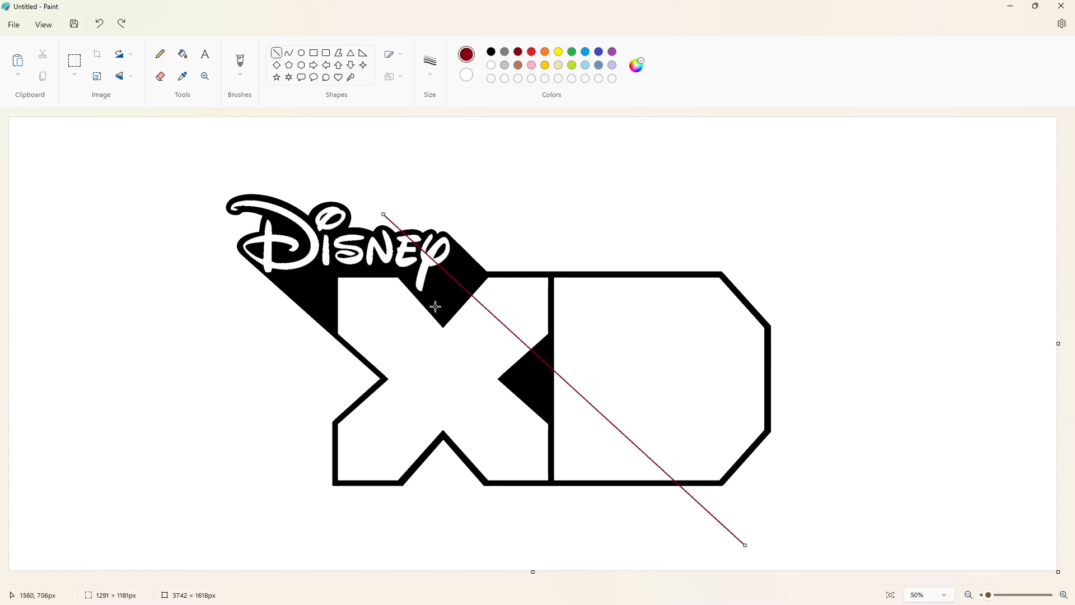
left_click(128, 77)
left_click(488, 296)
left_click_drag(491, 312, 586, 269)
left_click(128, 79)
left_click(616, 283)
left_click_drag(633, 315, 566, 313)
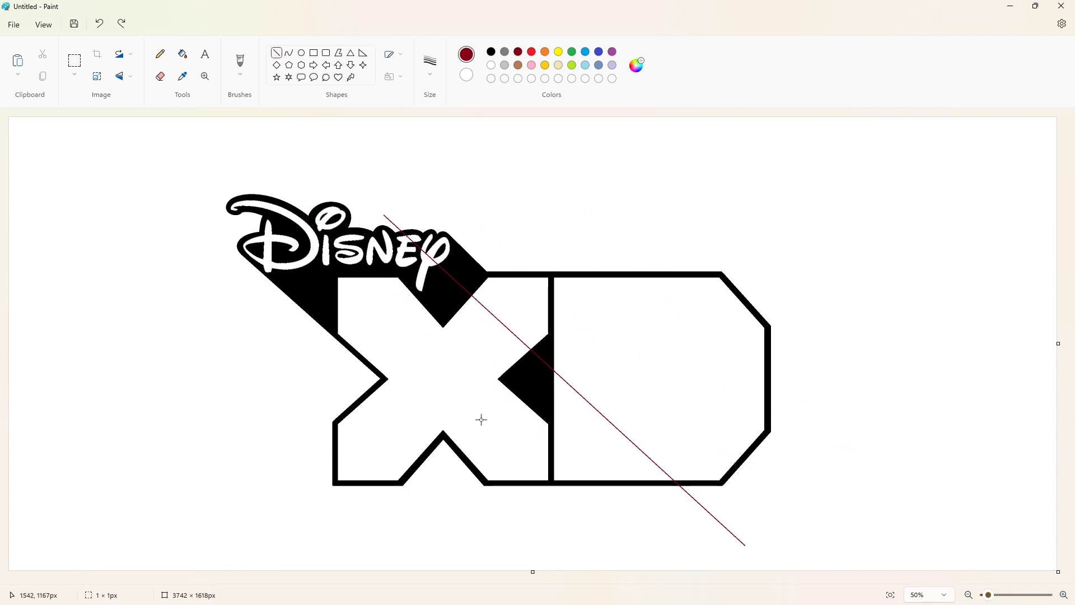
mouse_move(442, 442)
left_mouse_down()
mouse_move(838, 178)
mouse_move(775, 105)
mouse_move(838, 130)
left_mouse_up()
Step: Widen the canvas to 6264 px and paste the copied logo into the blank area right of the original
left_click(969, 595)
left_click(969, 595)
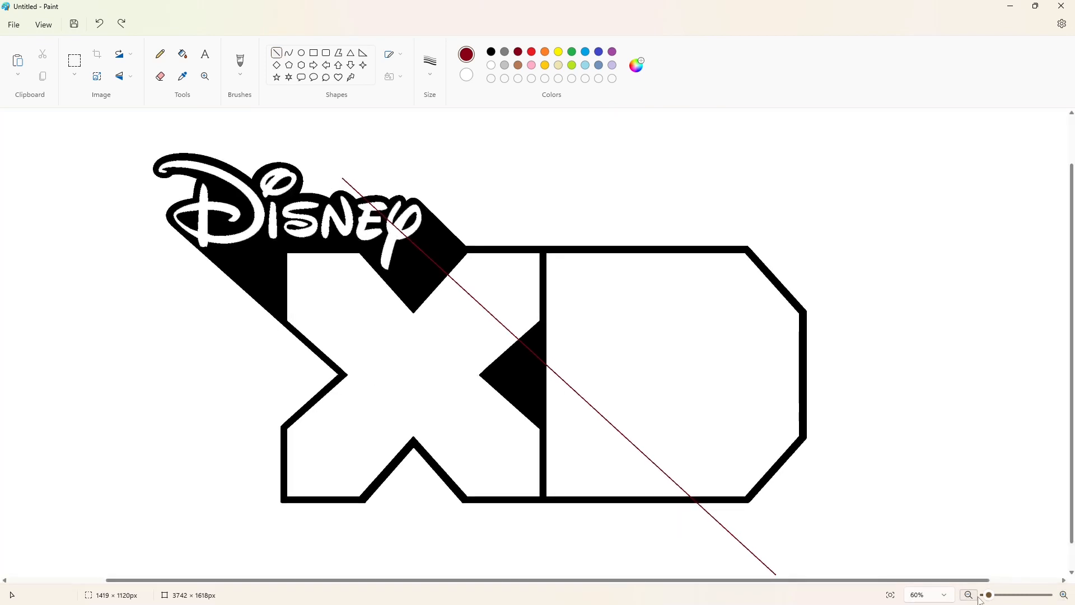
left_click_drag(636, 248, 1059, 250)
left_click(1064, 596)
left_click(1064, 595)
left_click_drag(757, 580, 957, 580)
key("ctrl+v")
left_click_drag(240, 375, 508, 374)
left_click_drag(458, 580, 145, 581)
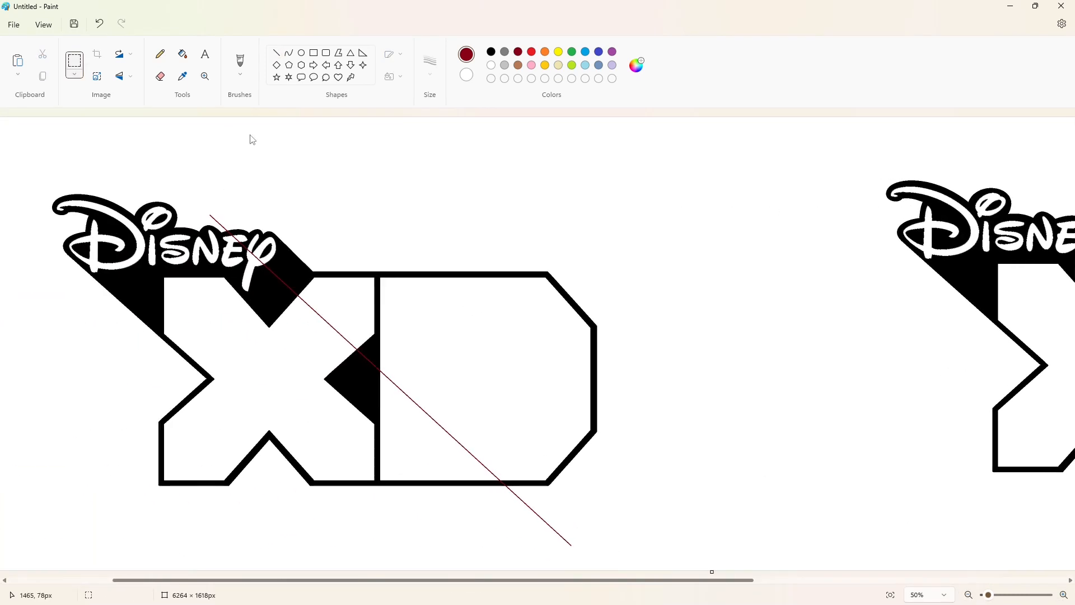
Step: Draw a matching diagonal line in the blank area between the two logos and recolor it purple
left_click(277, 53)
left_click_drag(210, 216, 572, 547)
left_click_drag(433, 424, 746, 382)
left_click(613, 52)
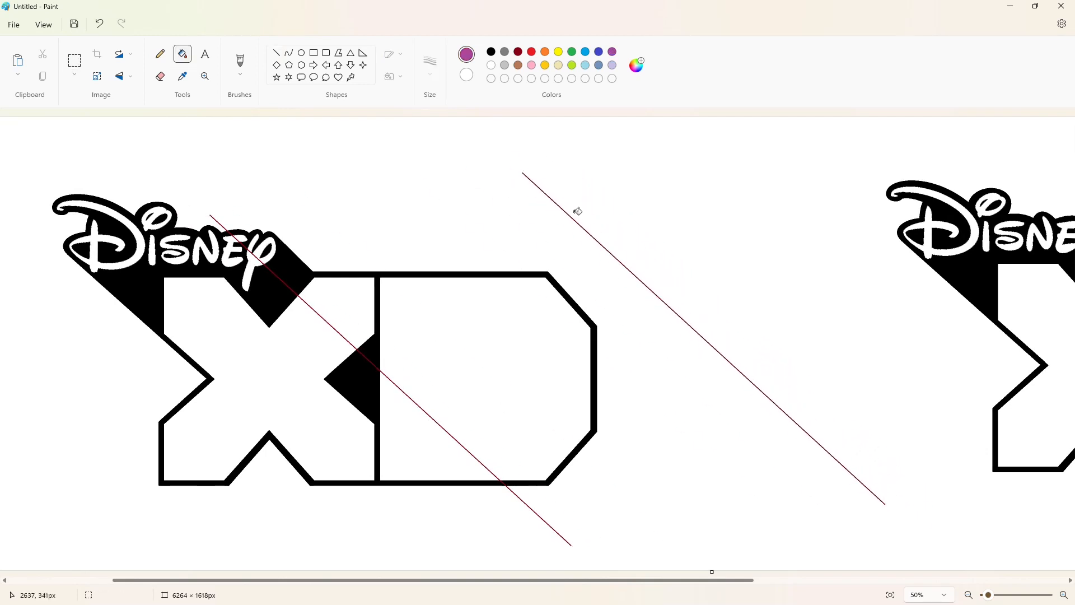
Step: Copy part of the purple diagonal, mirror it, and place it across the first logo from the X's bottom notch to above the D
left_click_drag(915, 554, 600, 269)
key("ctrl+c")
key("ctrl+v")
left_click(119, 76)
left_click_drag(146, 209, 360, 331)
left_click(700, 476)
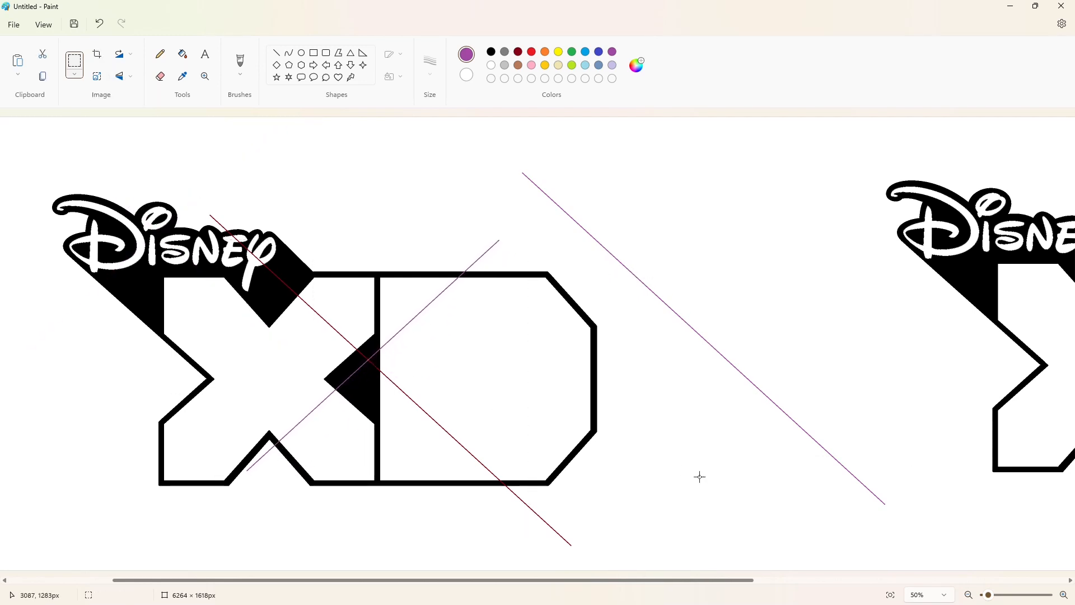
Step: Draw a horizontal dark red line about 1813 px long across the X and D where the diagonals cross
left_click(518, 51)
left_click(277, 53)
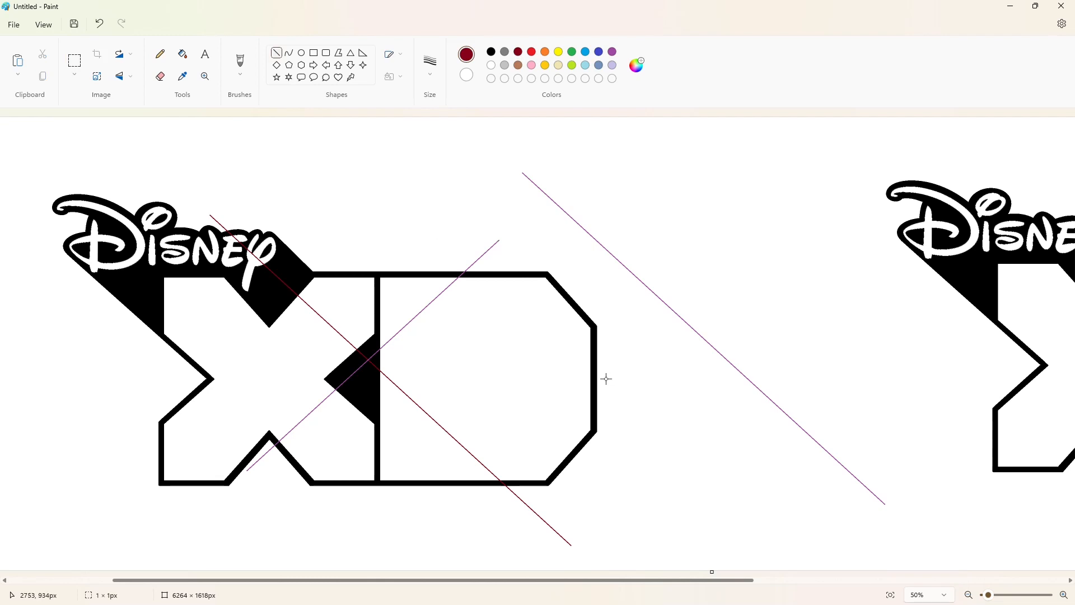
left_click_drag(585, 378, 99, 376)
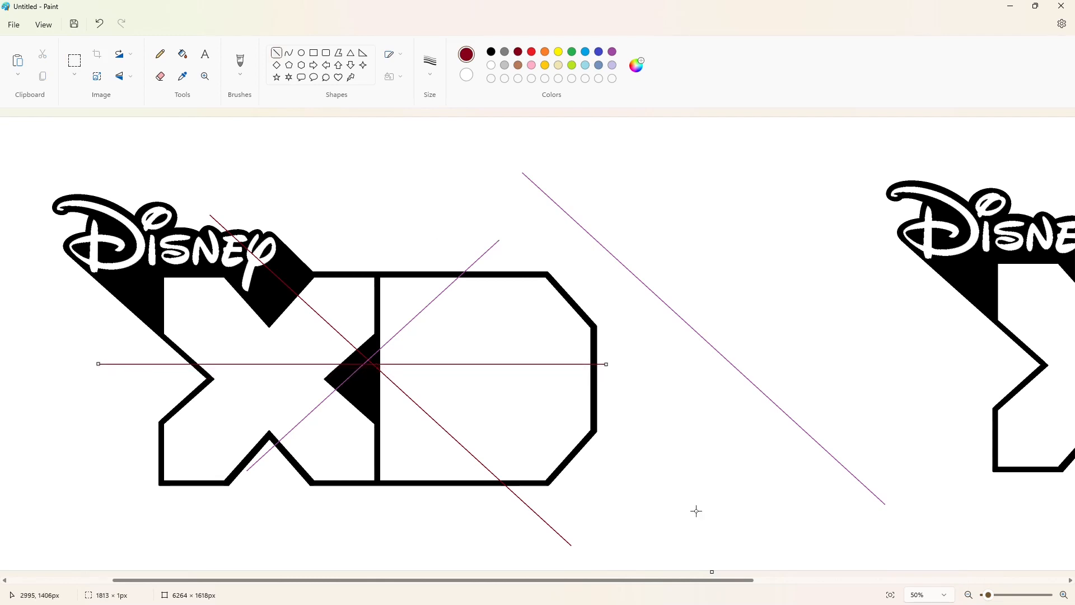
Step: Fill the D's lower-right section dark red, its upper-right section purple and its upper-left triangle indigo
left_click(182, 53)
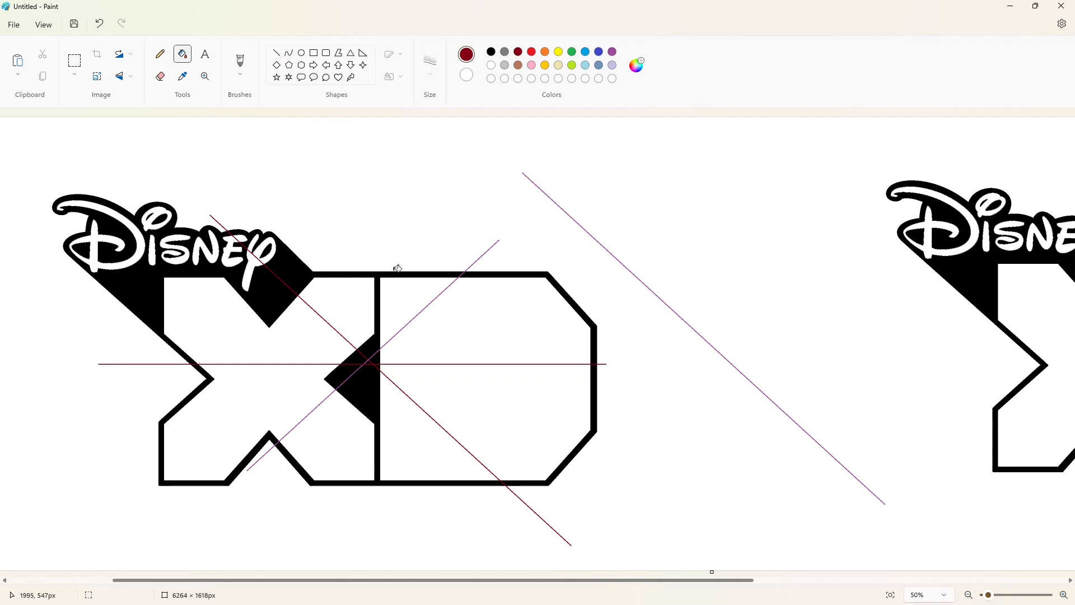
left_click(513, 392)
left_click(612, 52)
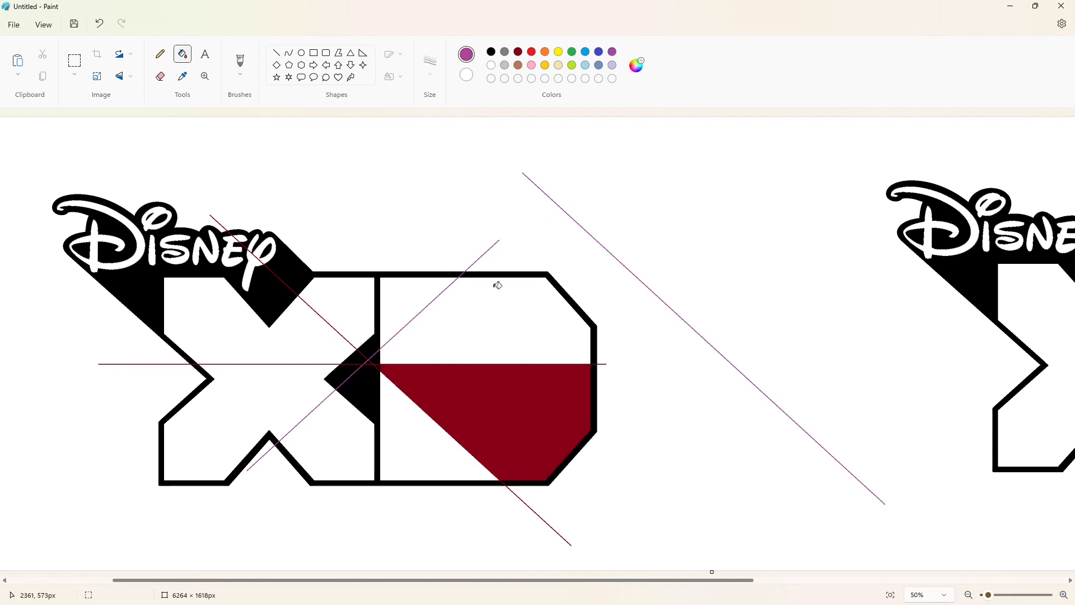
left_click(497, 284)
left_click(599, 51)
left_click(411, 300)
Step: Fill the X's upper-right section and the parts of the "y" above the diagonal dark red
left_click(518, 53)
left_click(336, 308)
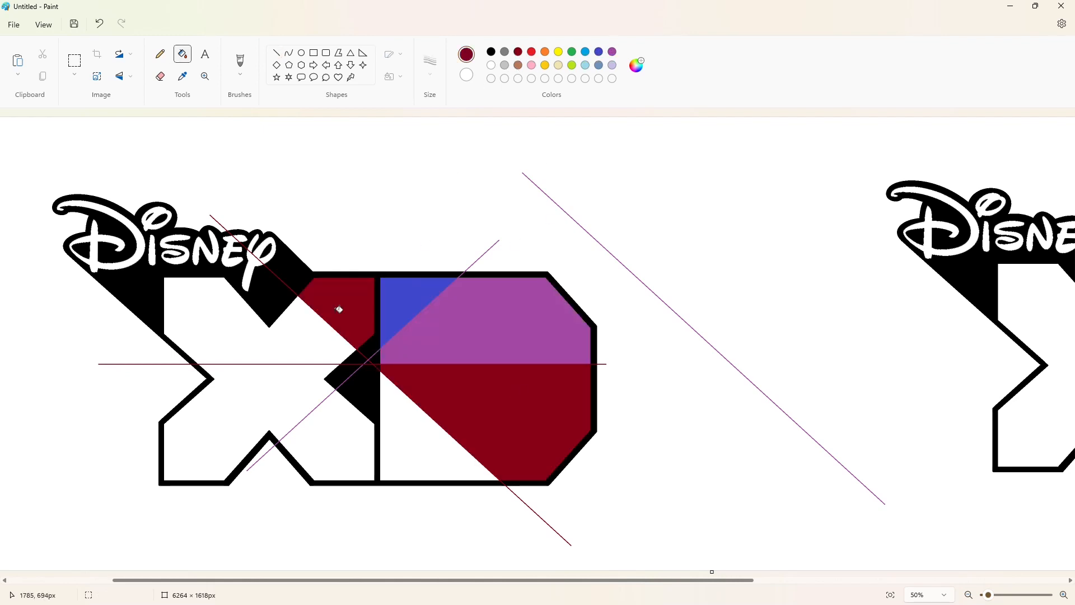
left_click(258, 239)
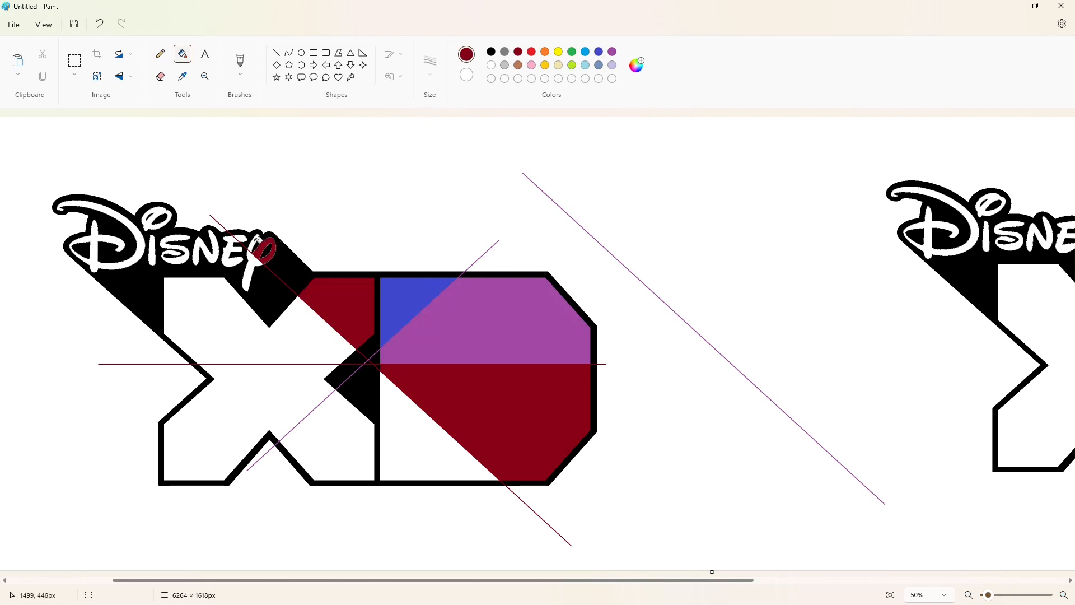
Step: Fill the X's lower-right section purple, lower-left section dark red and upper section brown, and the D's lower-left triangle indigo
left_click(612, 51)
left_click(344, 435)
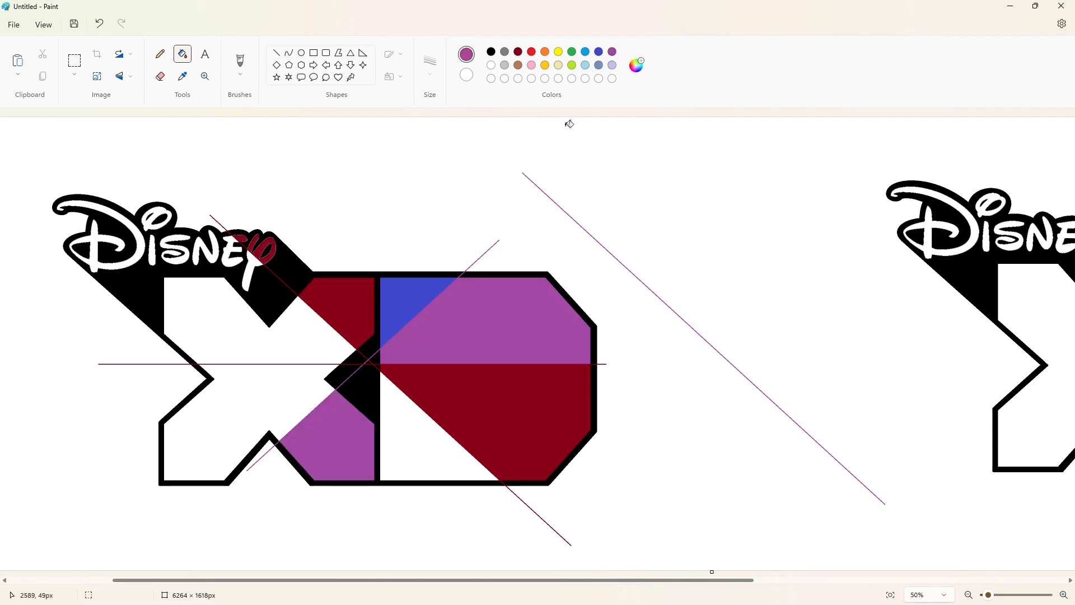
left_click(517, 52)
left_click(263, 403)
left_click(518, 65)
left_click(299, 328)
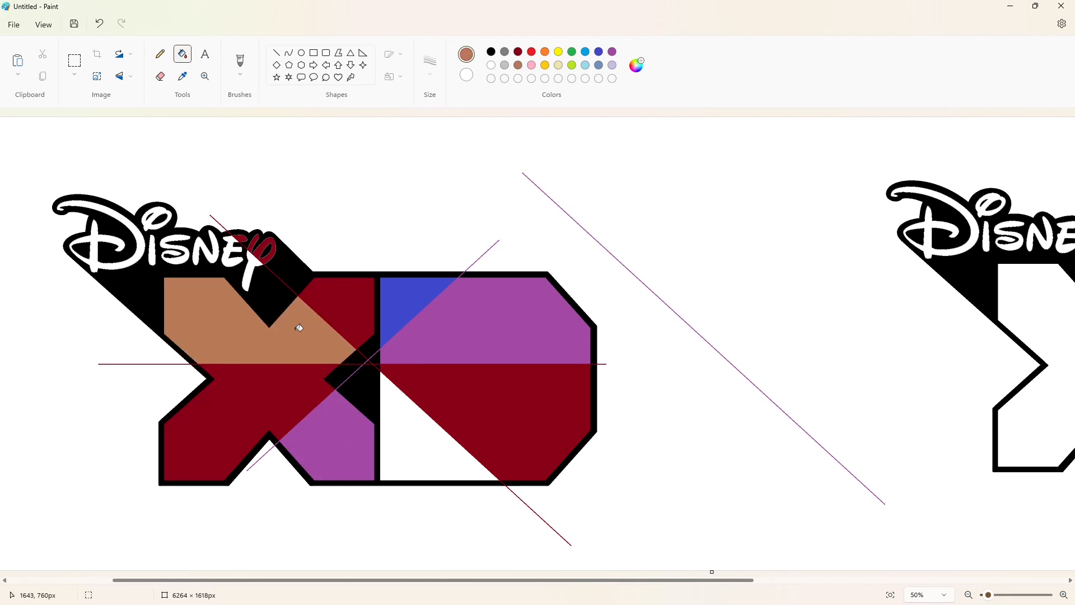
left_click(599, 52)
left_click(438, 426)
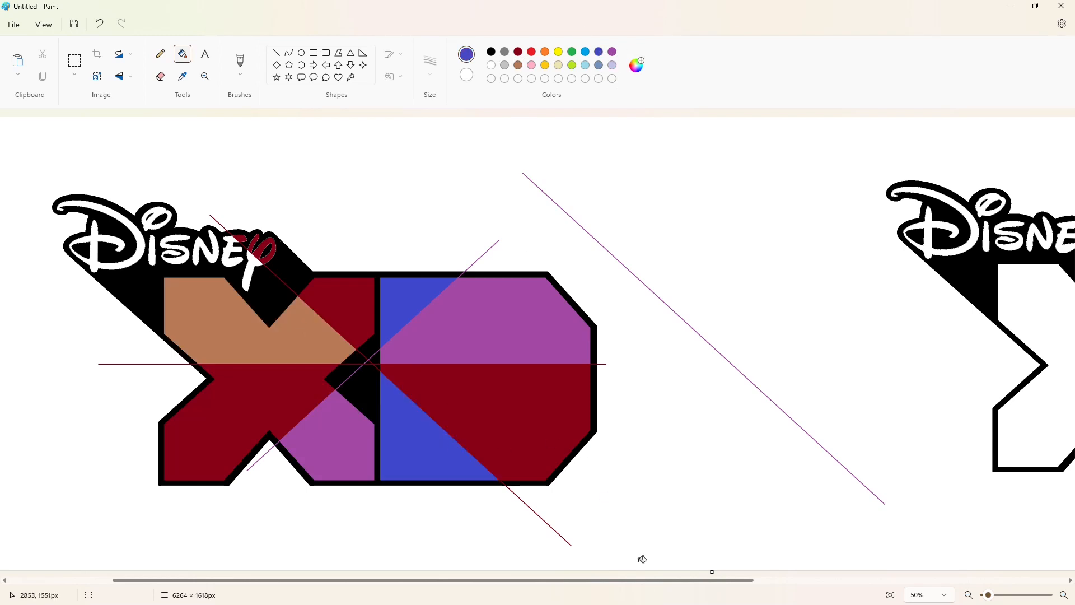
Step: Copy the clean second logo and overlay its black outline on the coloured logo to cover the guide lines
scroll(642, 559, "right", 5)
left_click(75, 60)
left_click_drag(350, 117, 980, 540)
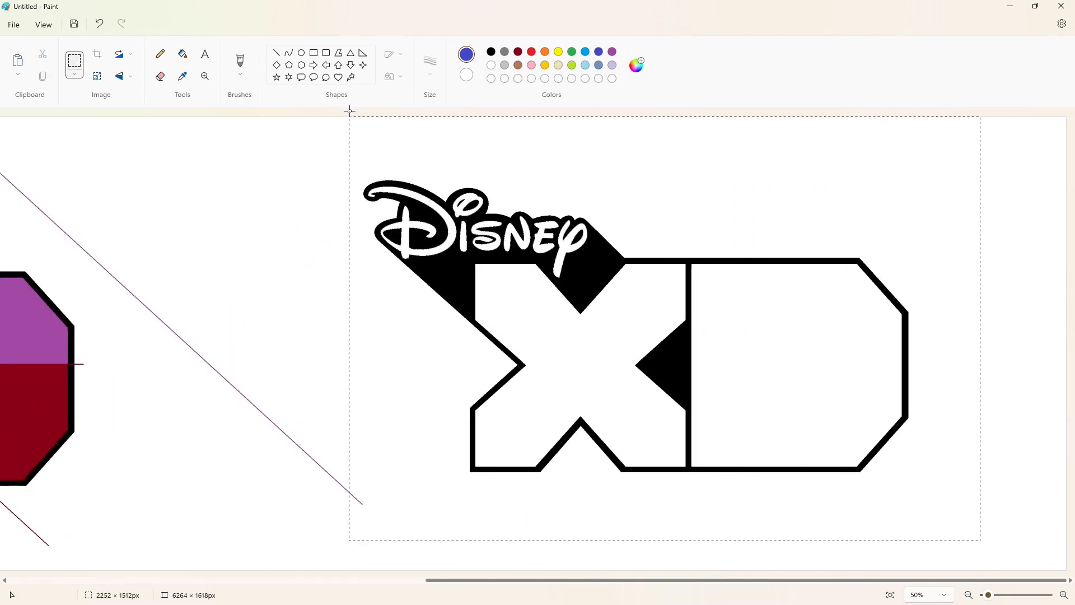
scroll(927, 467, "left", 5)
scroll(927, 467, "up", 3)
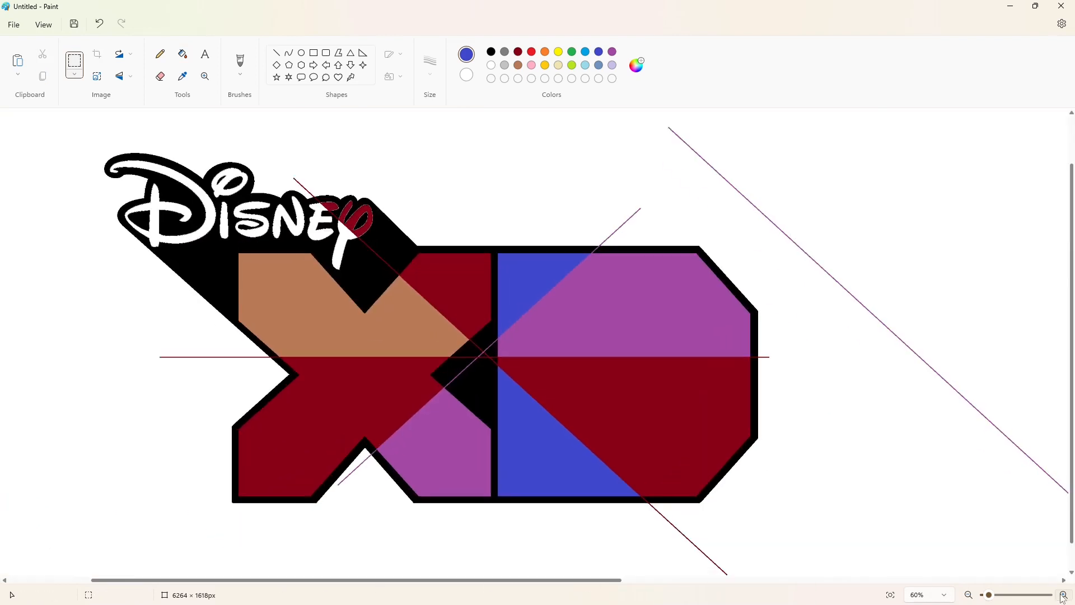
key("ctrl+v")
left_click_drag(927, 467, 734, 328)
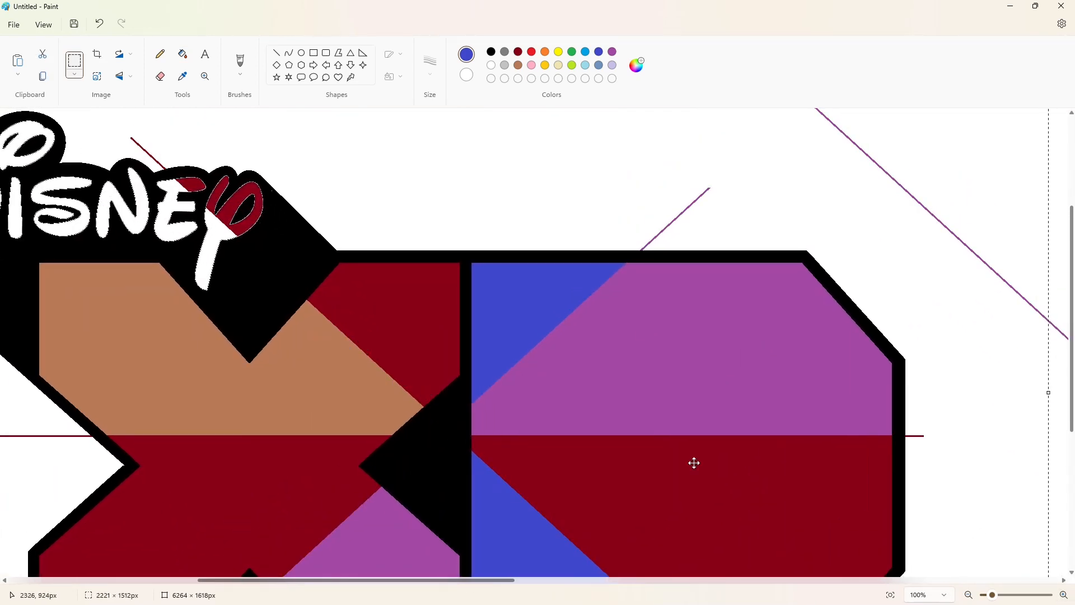
key("Escape")
Step: Reduce the canvas width to 3721 px so only the coloured logo remains
left_click(969, 598)
left_click(969, 599)
left_click_drag(704, 202, 363, 202)
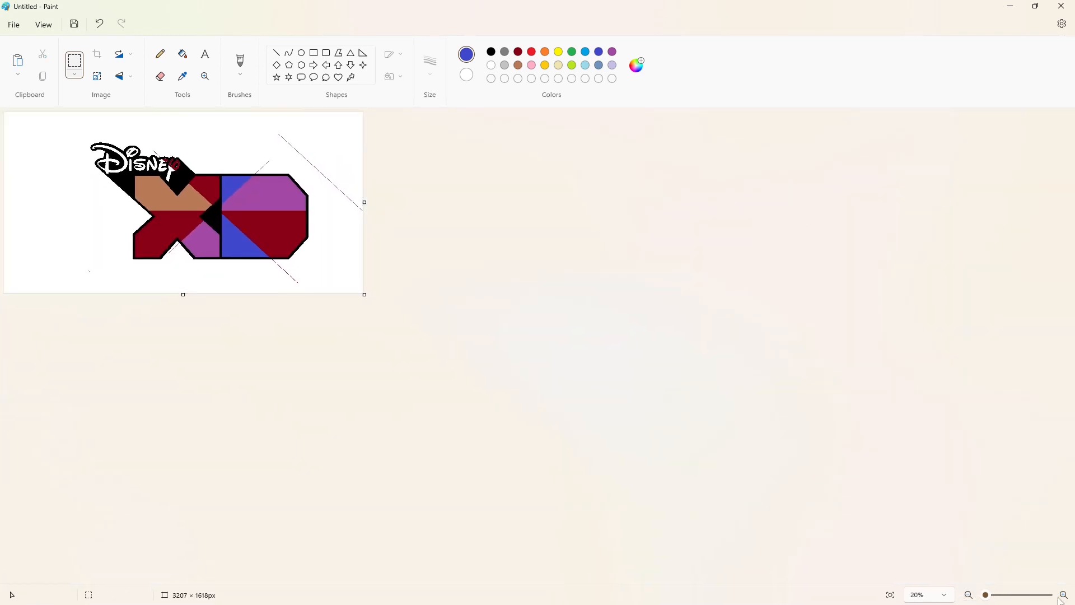
scroll(903, 344, "up", 3)
left_click_drag(903, 344, 1052, 344)
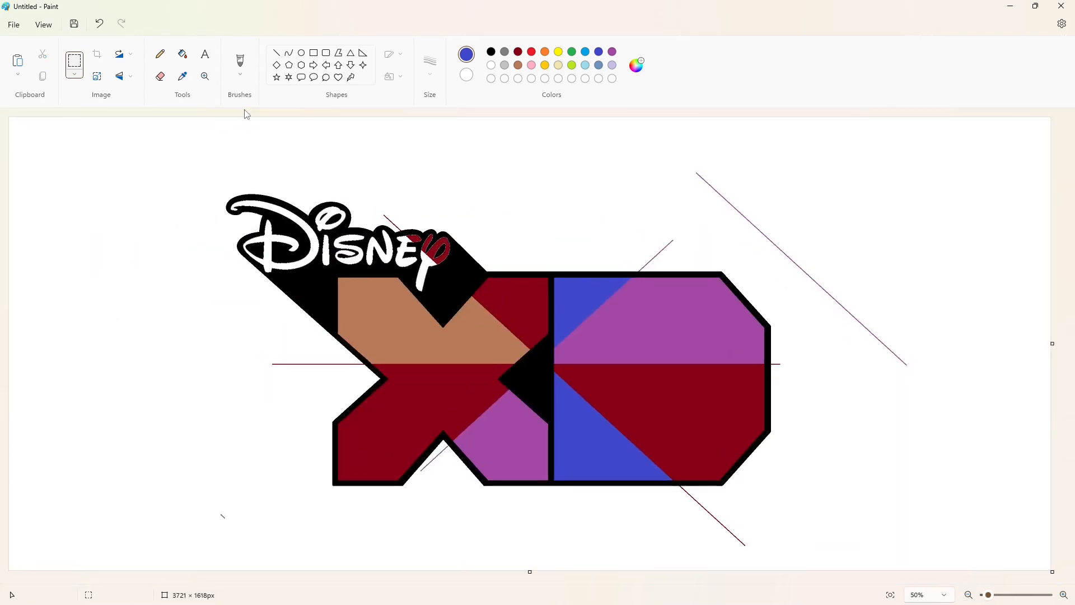
Step: Fill the leftover purple and dark red guide lines outside the logo white
left_click(183, 54)
left_click(612, 51)
left_click(533, 137)
left_click(518, 51)
left_click(533, 129)
left_click(491, 65)
left_click(575, 237)
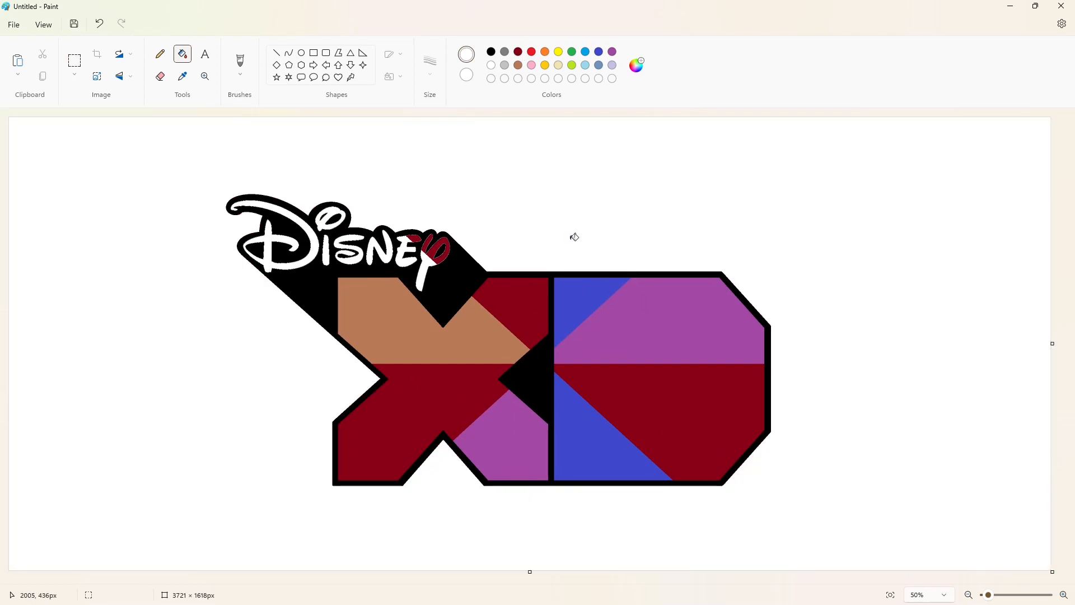
Step: Mix a custom bright sky blue and fill the X's lower-right section and the D's lower-left triangle with it
left_click(585, 51)
left_click(637, 65)
left_click(575, 182)
left_click(522, 438)
left_click(525, 444)
left_click(594, 445)
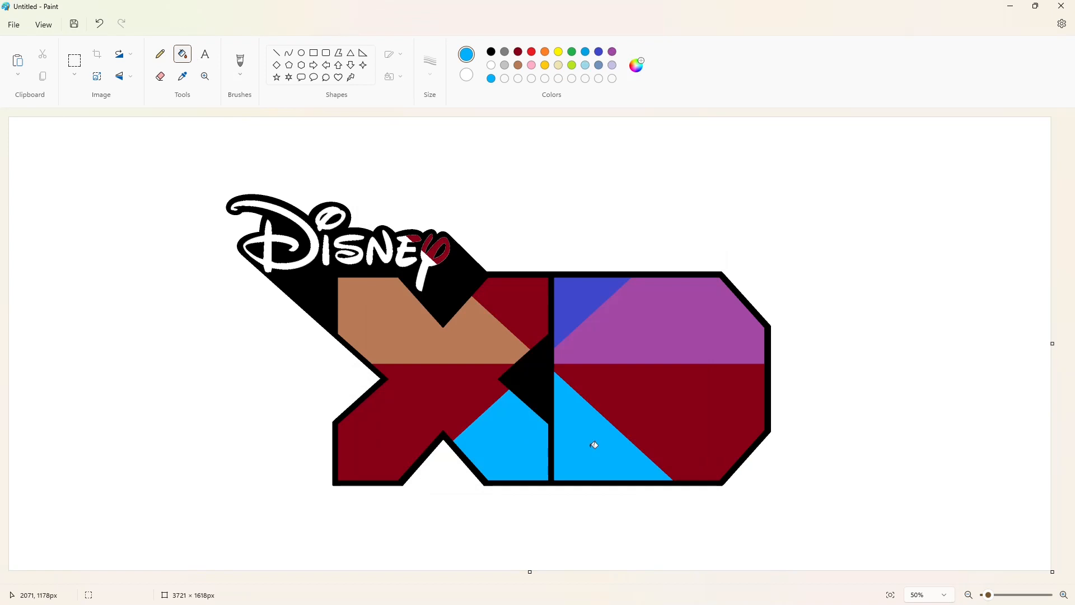
Step: Fill the X's upper-right section, the D's upper-left triangle and the dark red parts of the "Disney" lettering orange
left_click(518, 297)
left_click(583, 298)
left_click(442, 255)
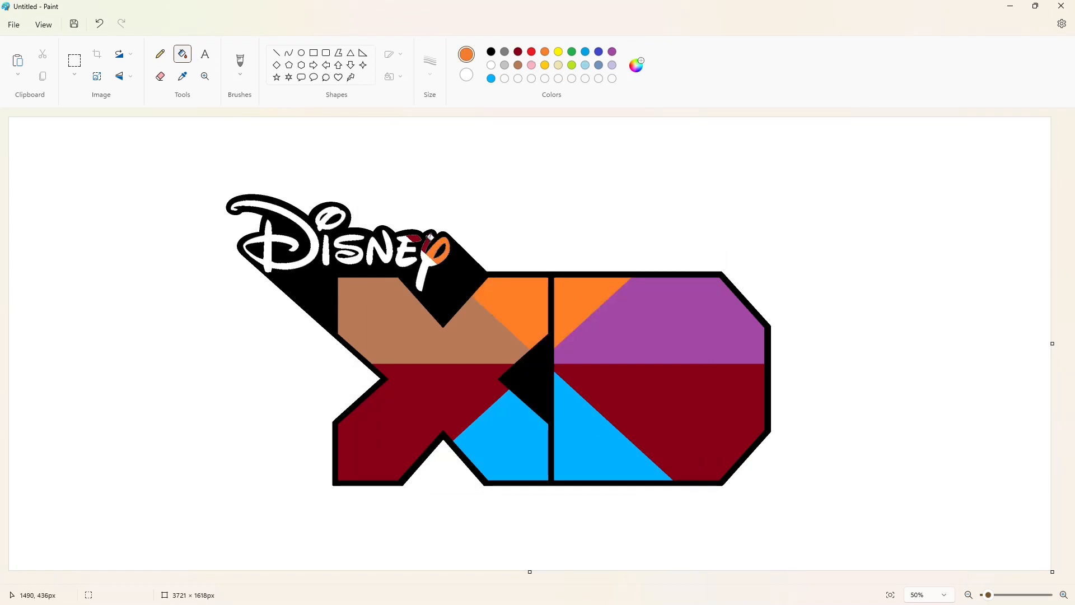
left_click(415, 237)
Step: Fill the D's large upper section red and its large lower section purple
left_click(532, 52)
left_click(670, 329)
left_click(613, 51)
left_click(679, 377)
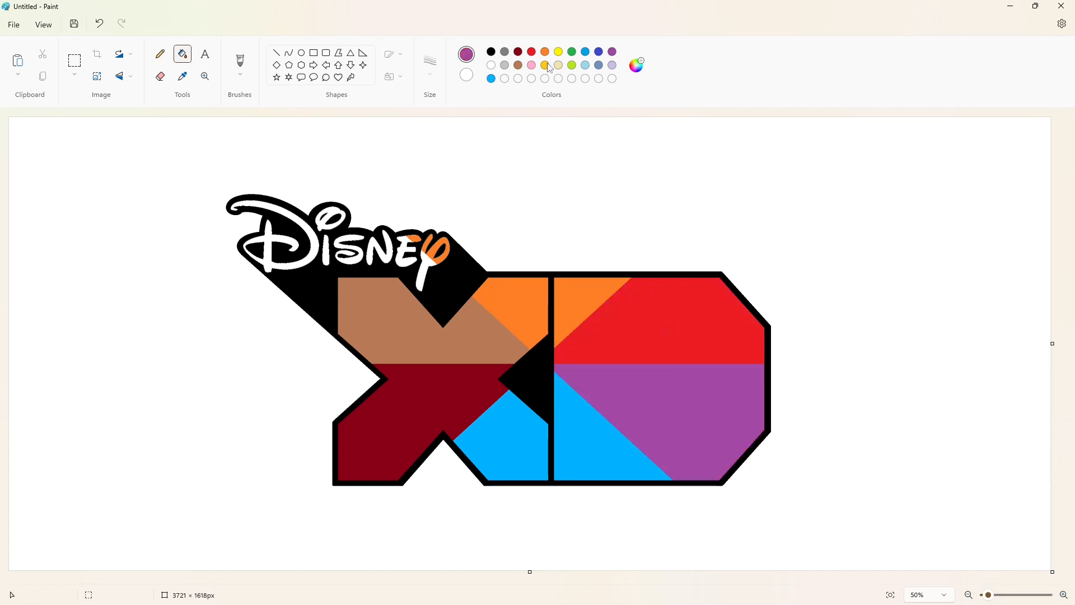
Step: Fill the X's brown upper section and the white "Disney" lettering golden yellow, and the X's lower-left section green
left_click(385, 310)
left_click(426, 267)
left_click(406, 249)
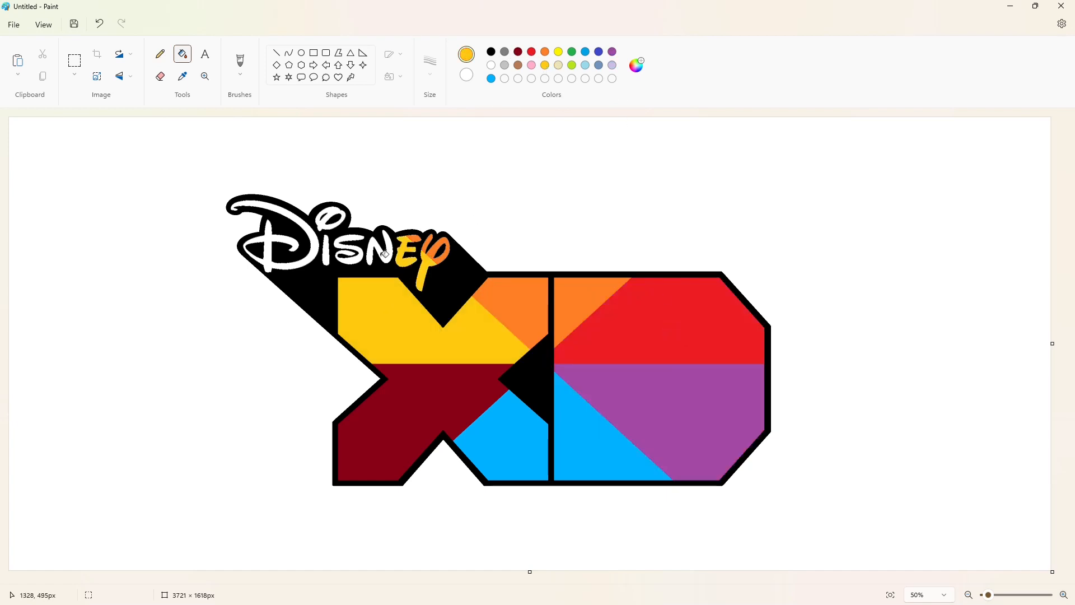
left_click(381, 249)
left_click(343, 238)
left_click(330, 222)
left_click(327, 251)
left_click(275, 249)
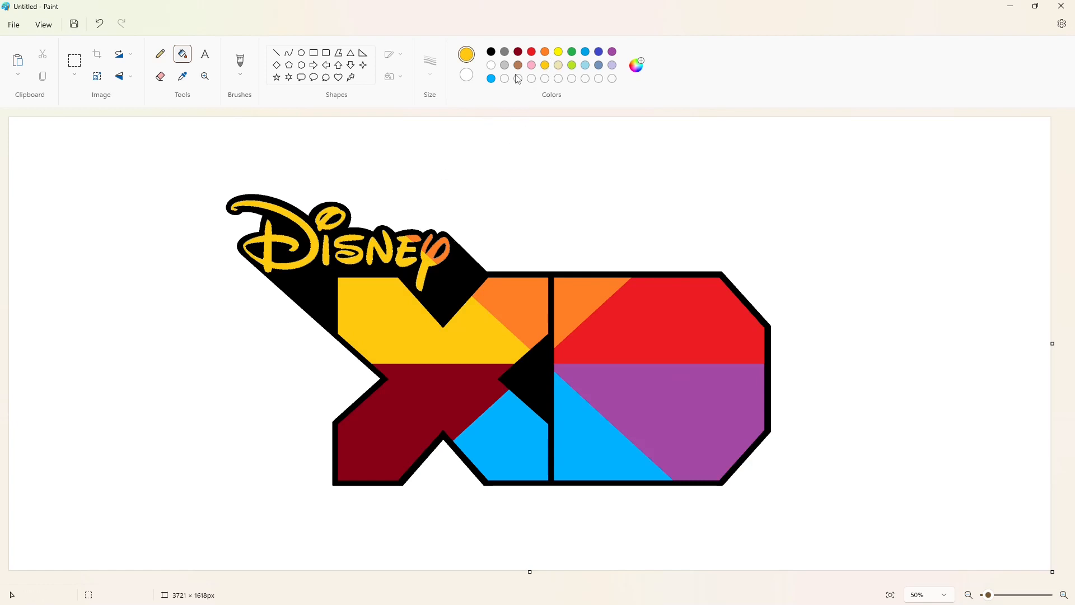
left_click(572, 52)
left_click(439, 389)
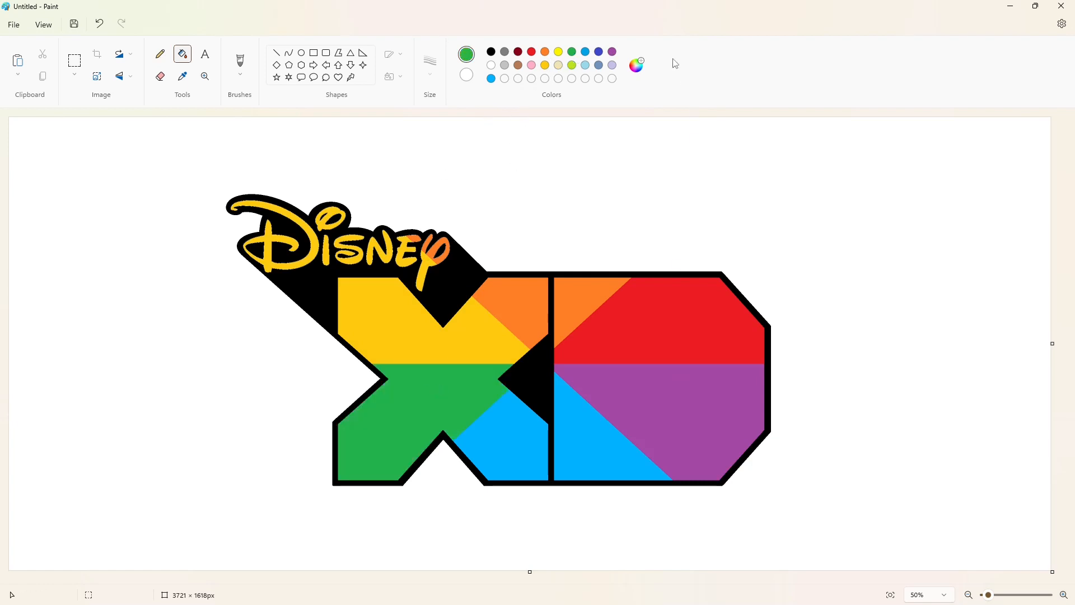